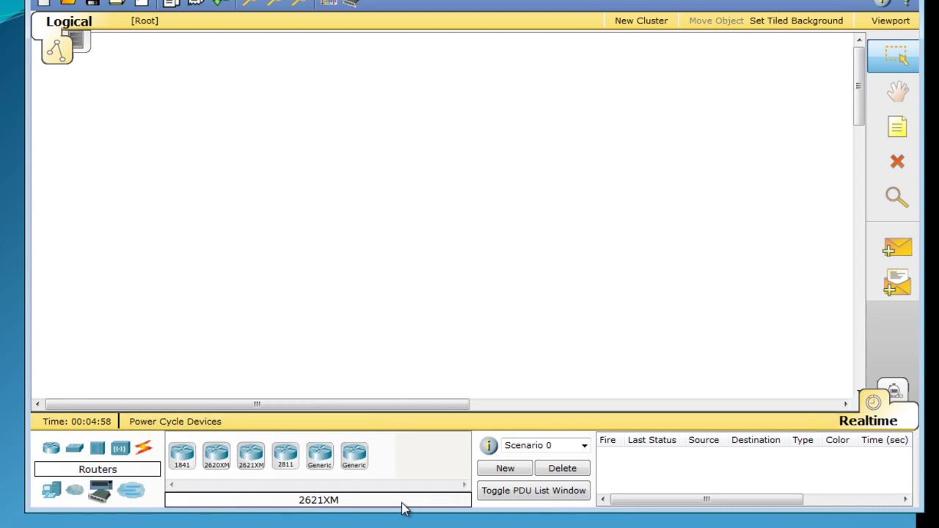
Extend the program window downward to enlarge the workspace.
left_click_drag(408, 508, 408, 527)
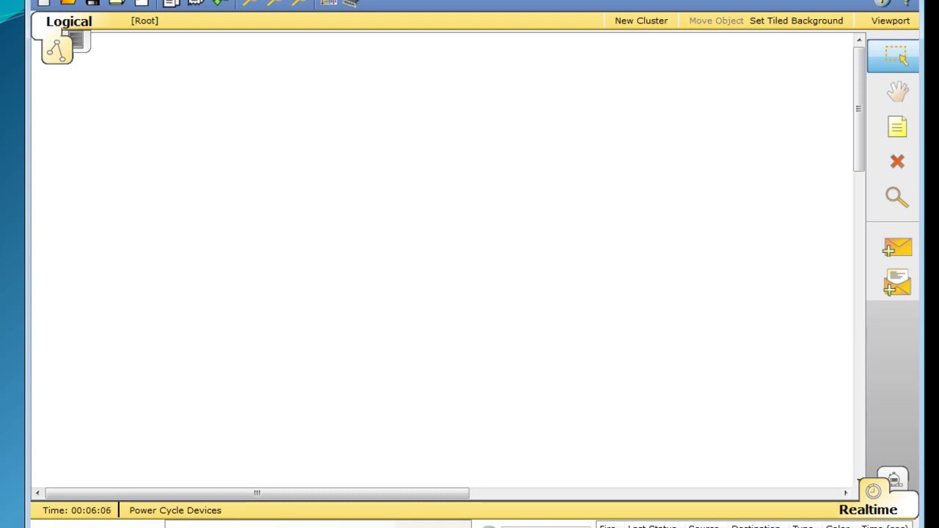
left_click(46, 0)
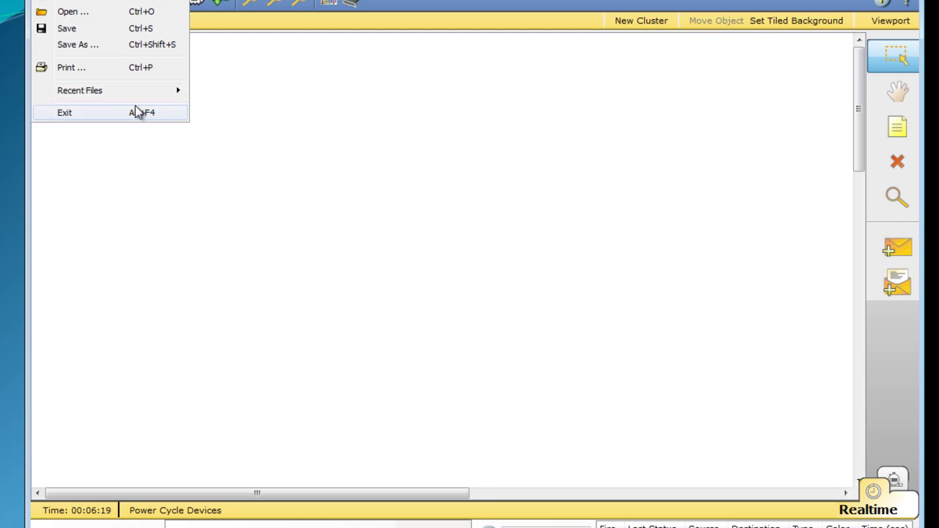
left_click(138, 214)
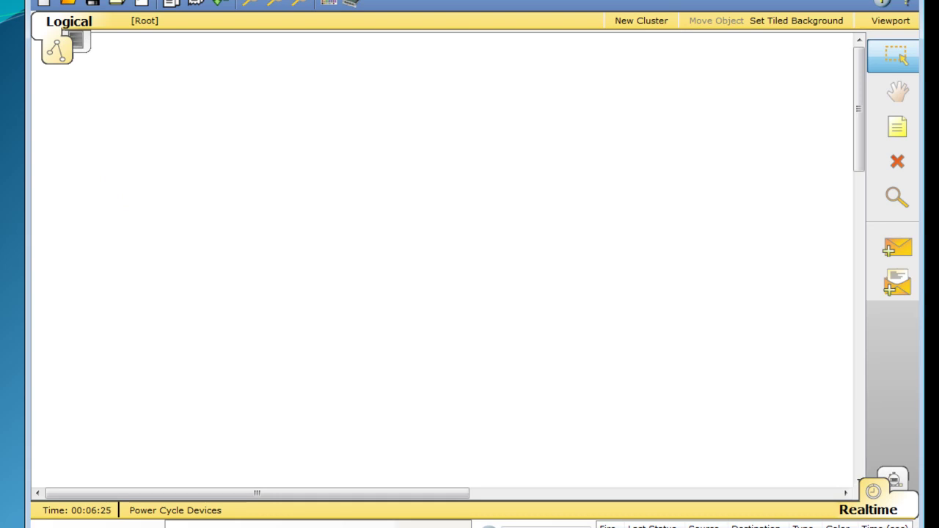
left_click(69, 0)
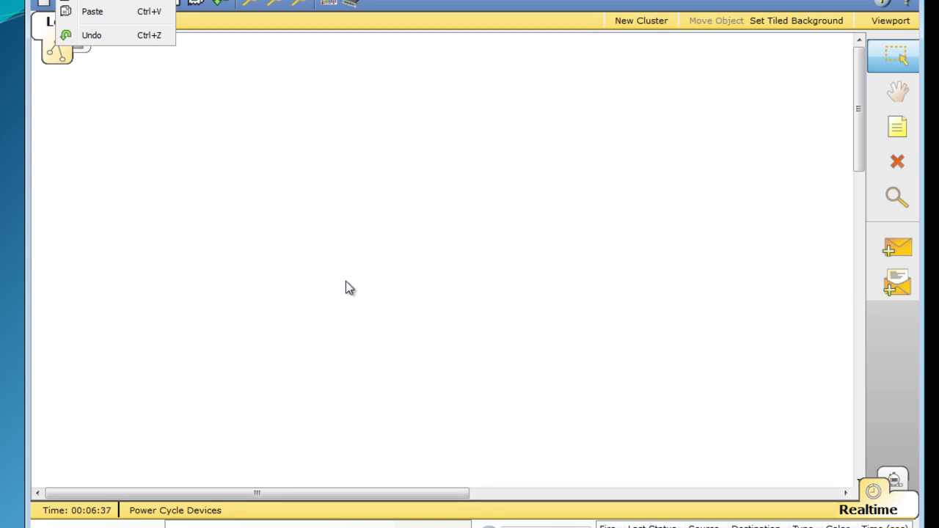
Review the interface, administrative, hide and font preferences, and close the options without changing anything.
mouse_move(99, 0)
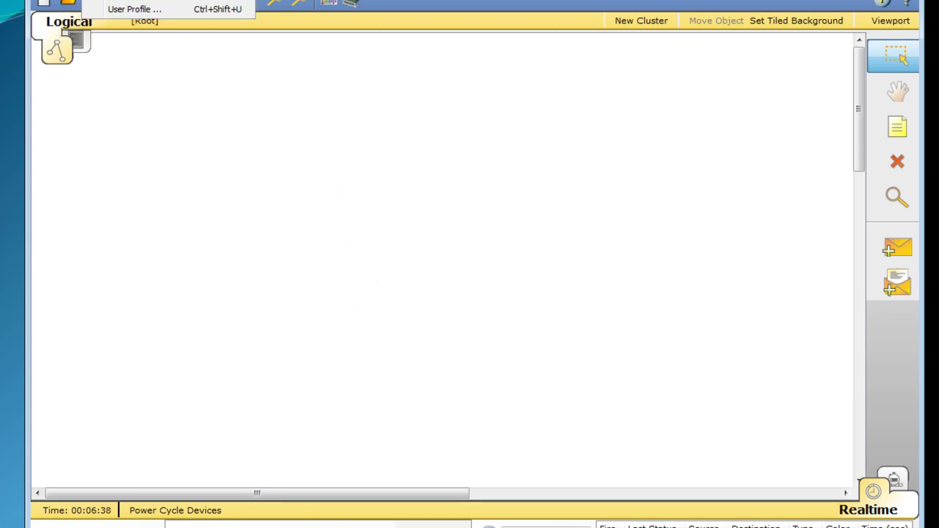
left_click(121, 4)
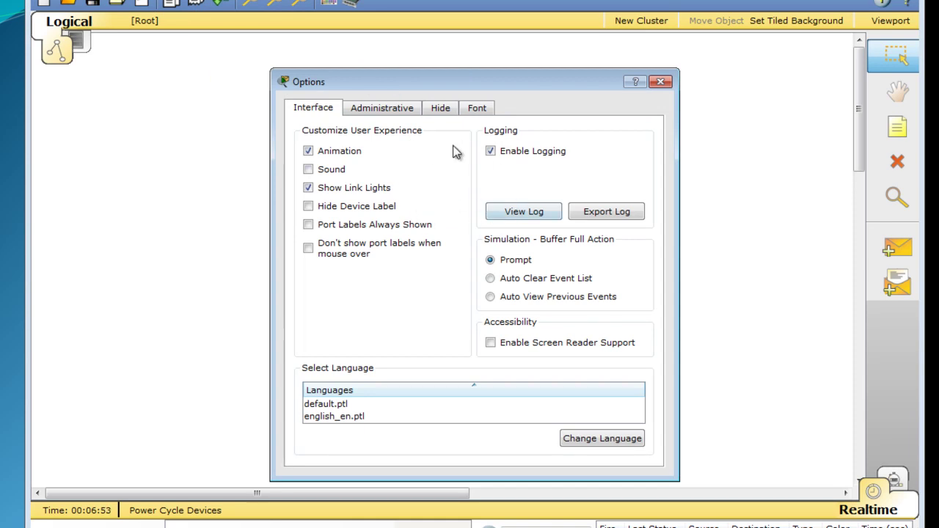
left_click(392, 110)
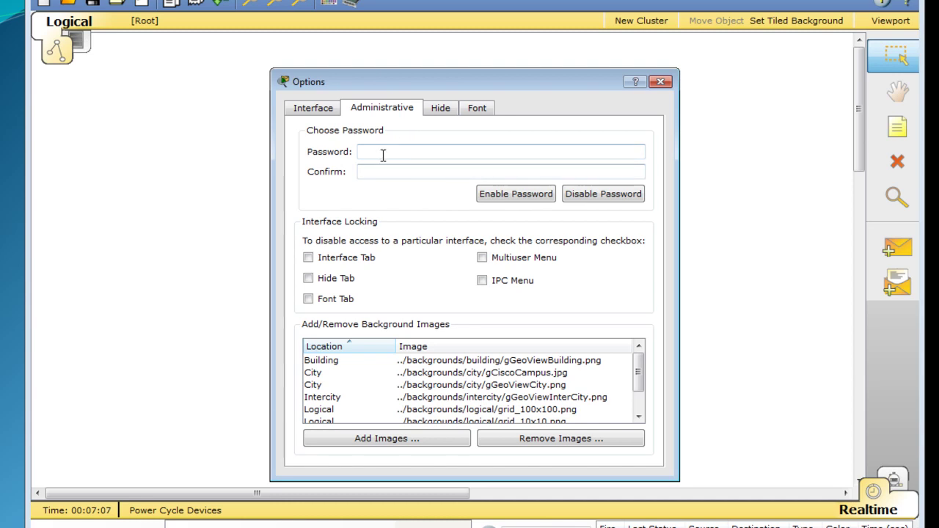
left_click(440, 109)
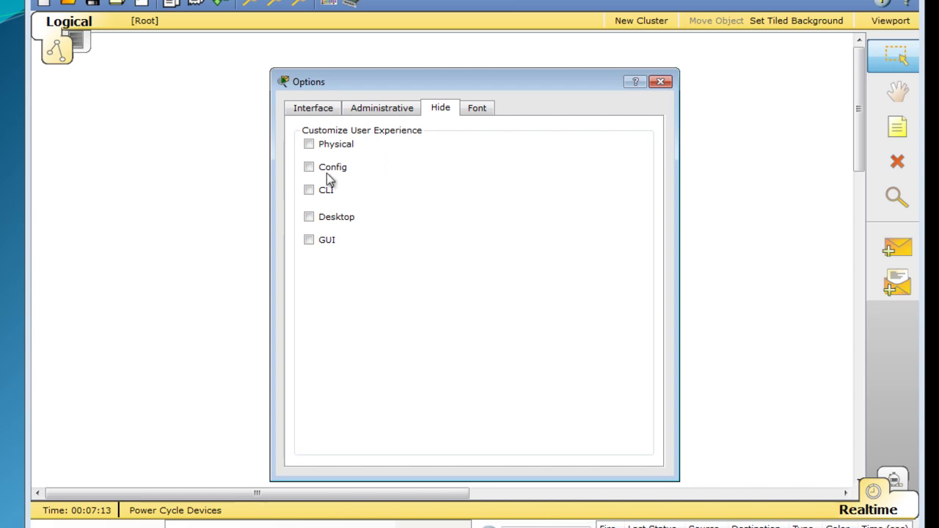
left_click(477, 110)
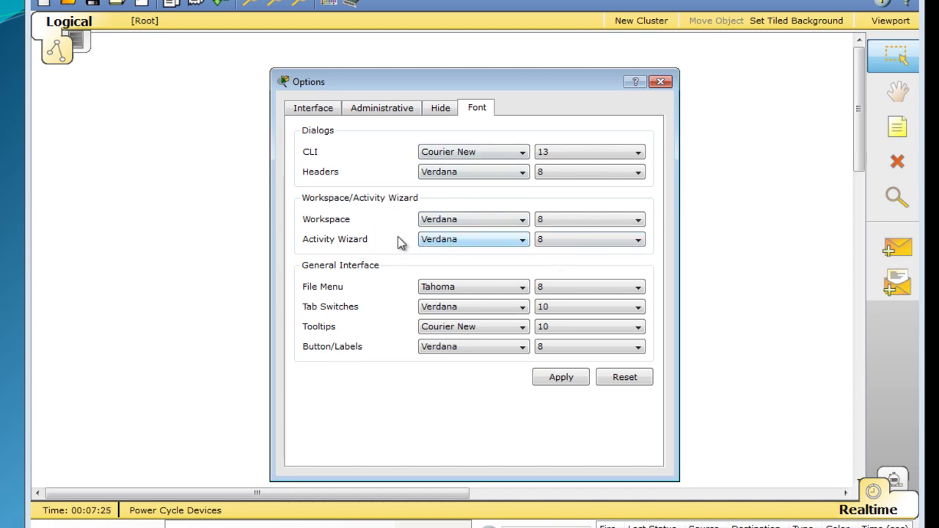
left_click(660, 82)
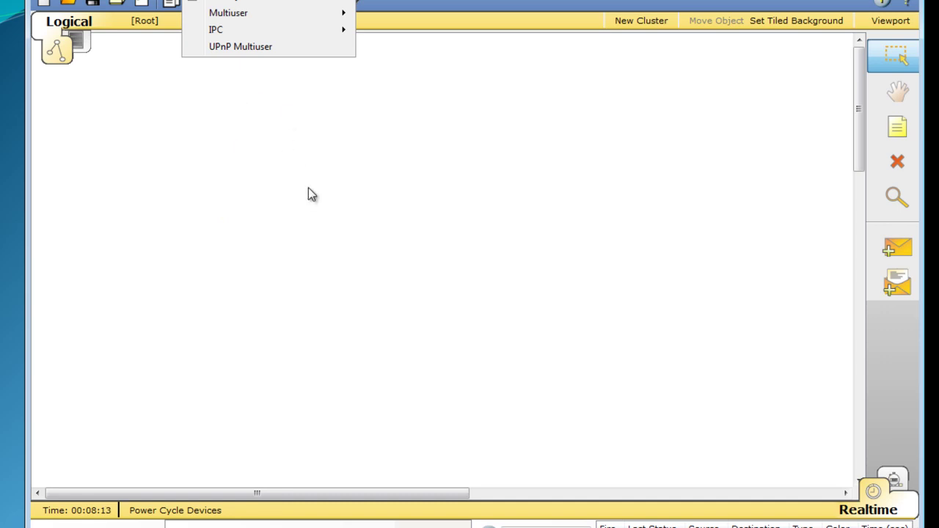
left_click(297, 157)
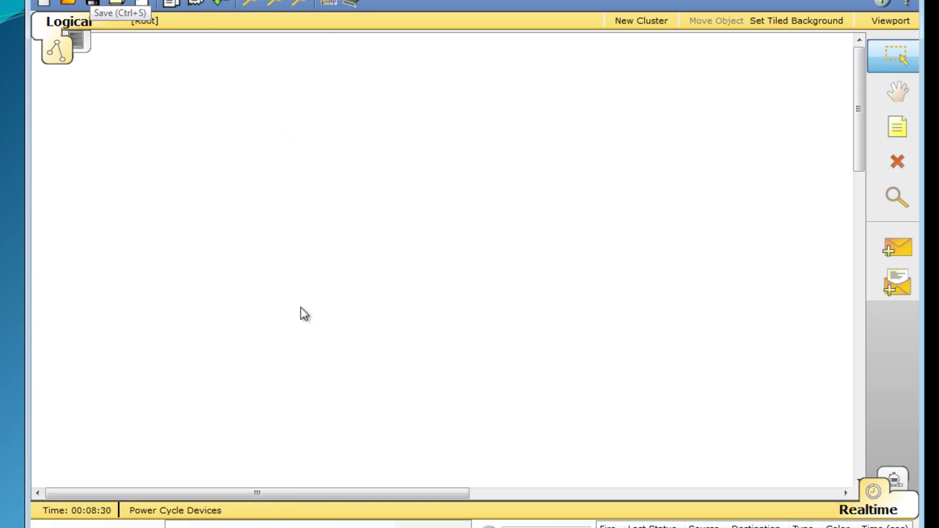
Examine the physical workspace's intercity view and return to the logical workspace.
left_click(81, 44)
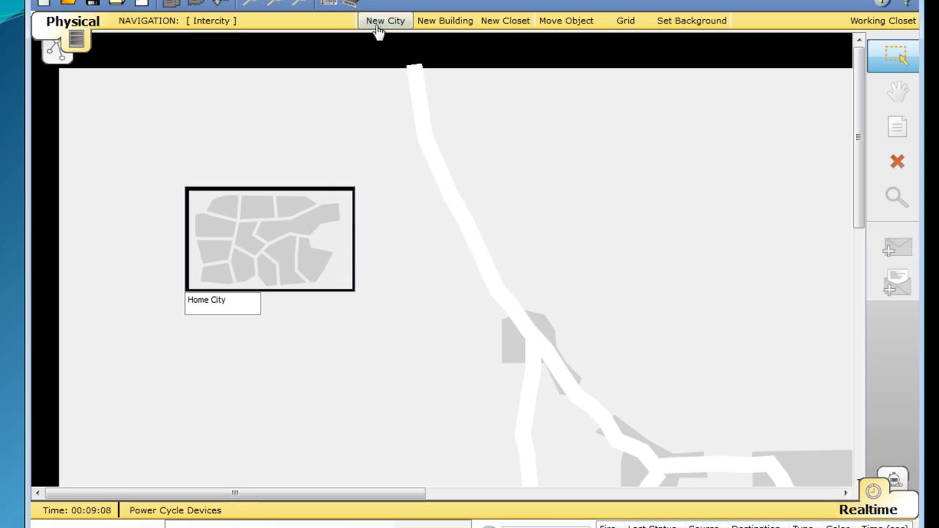
left_click(433, 17)
left_click(59, 51)
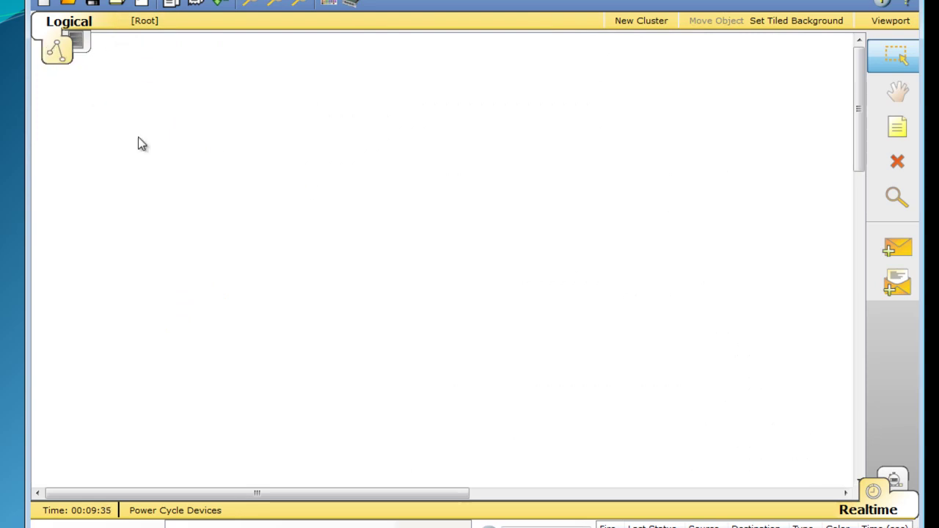
left_click(79, 40)
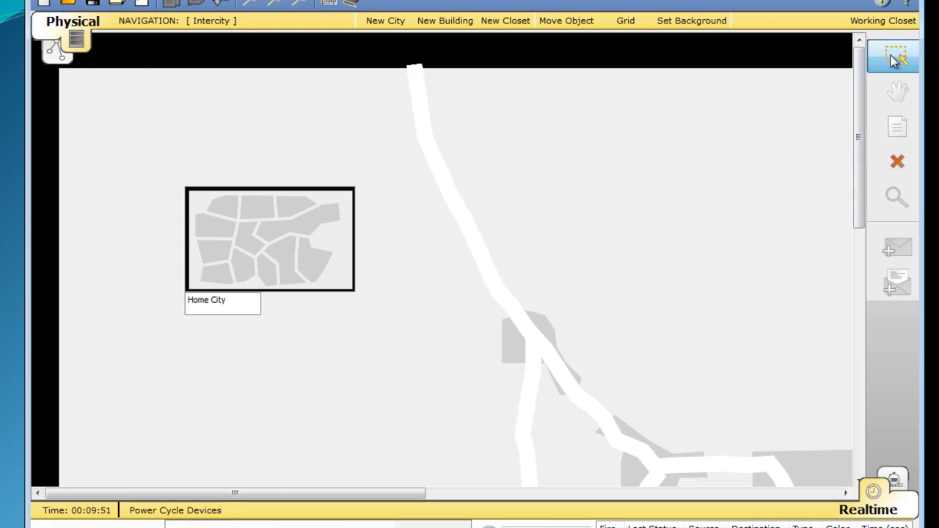
left_click(55, 52)
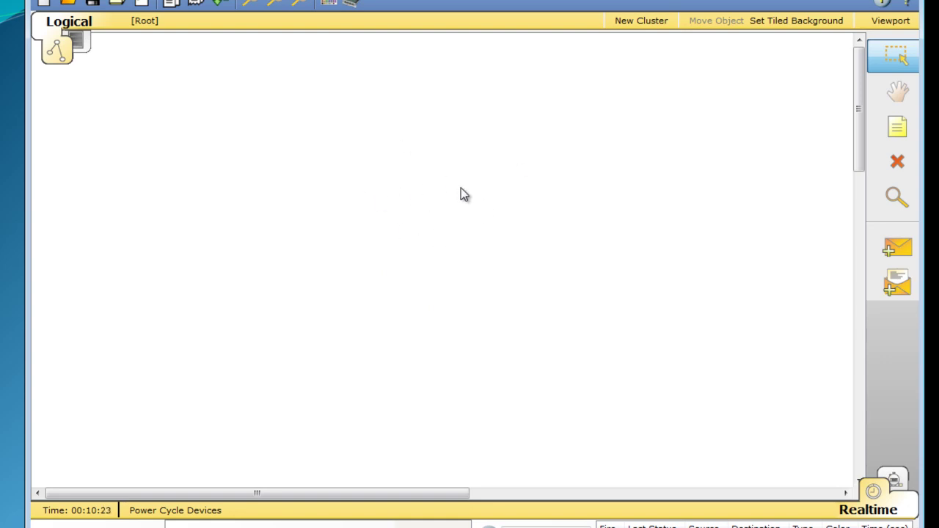
Place a text note reading "pour prendre note" in the upper middle of the logical workspace.
left_click(908, 94)
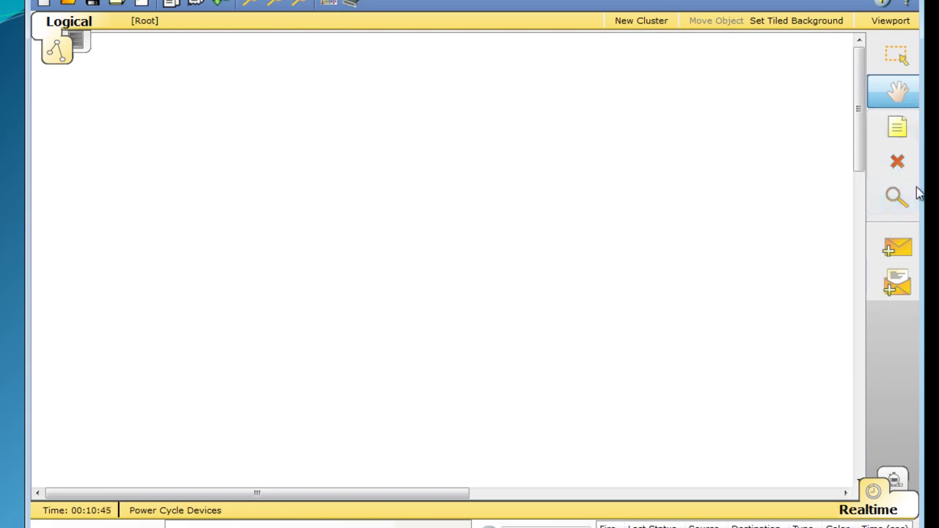
left_click(896, 124)
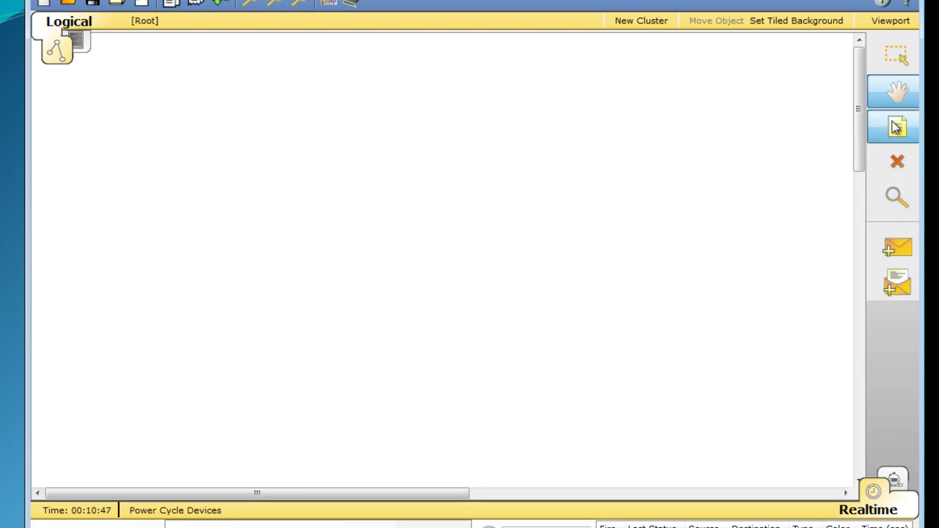
left_click(471, 125)
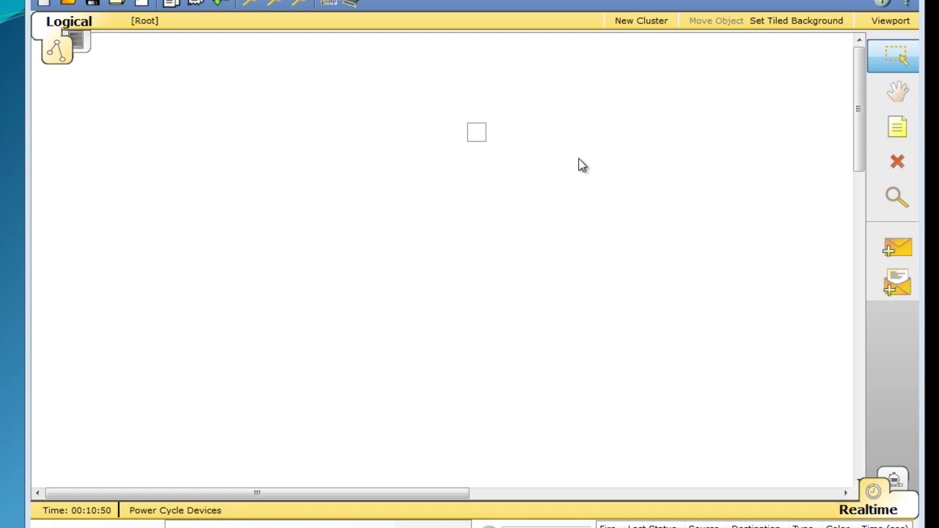
type("pour pren")
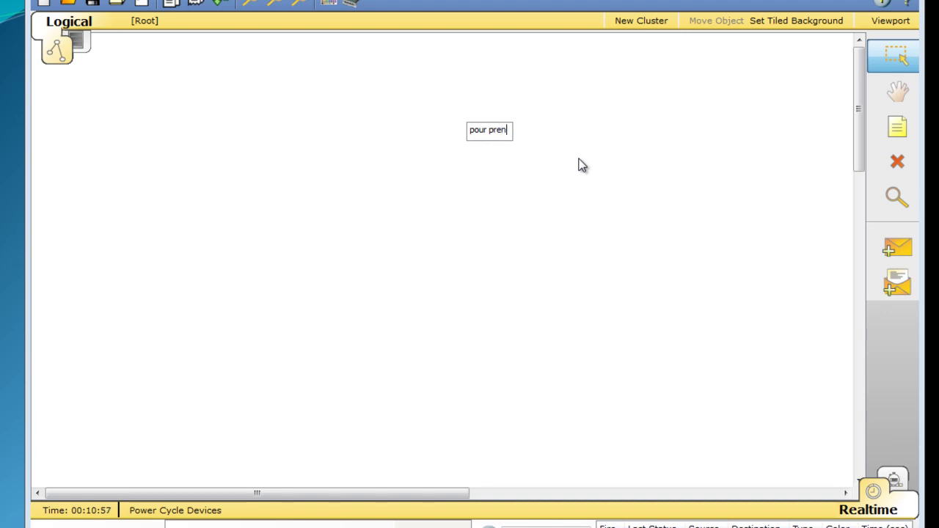
type("dre note")
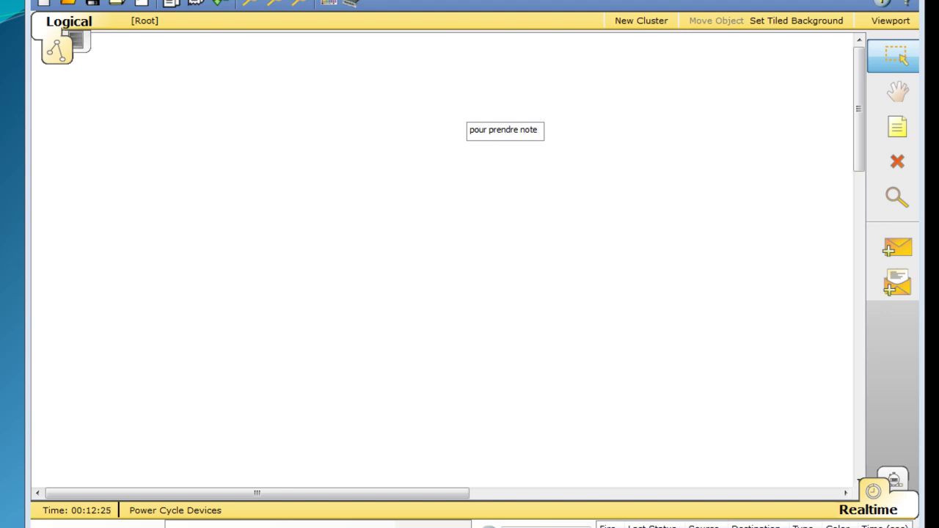
left_click(506, 212)
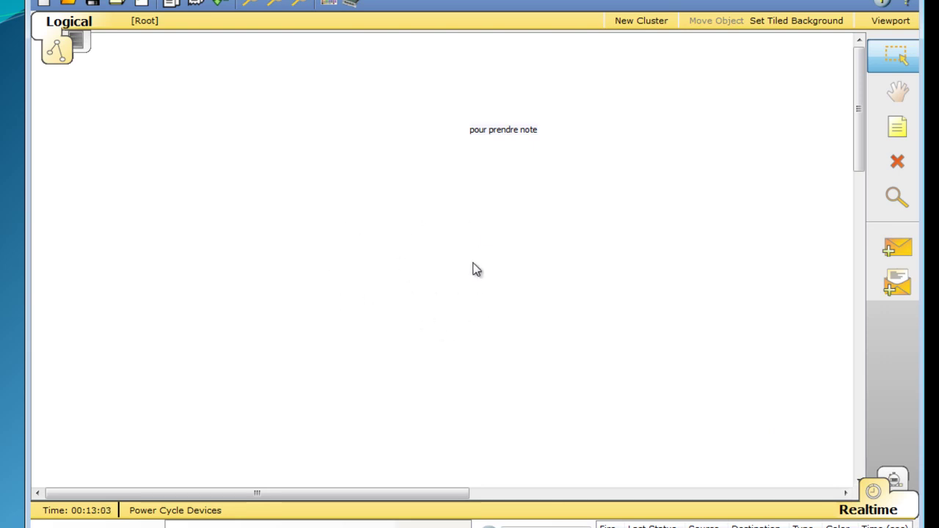
Switch from realtime to simulation mode and hide the event list.
left_click(893, 480)
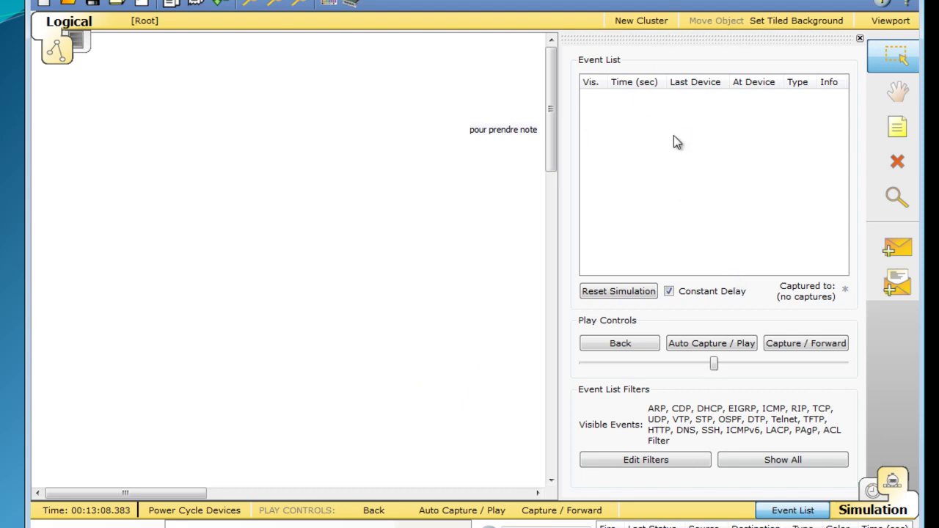
left_click(792, 511)
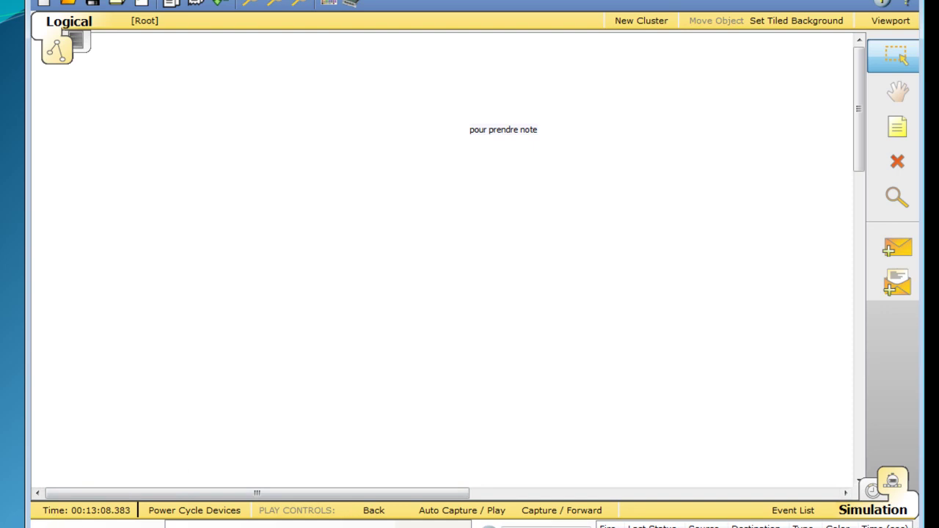
Add an 1841 router beside the note, a 2950-24 switch below it, and a Hub-PT hub across from the switch.
left_click_drag(209, 472, 359, 132)
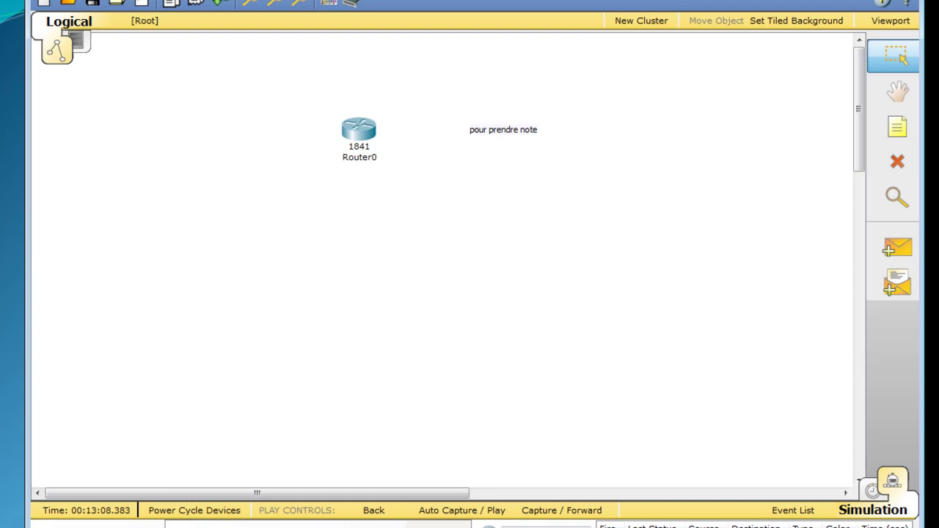
left_click_drag(277, 429, 392, 292)
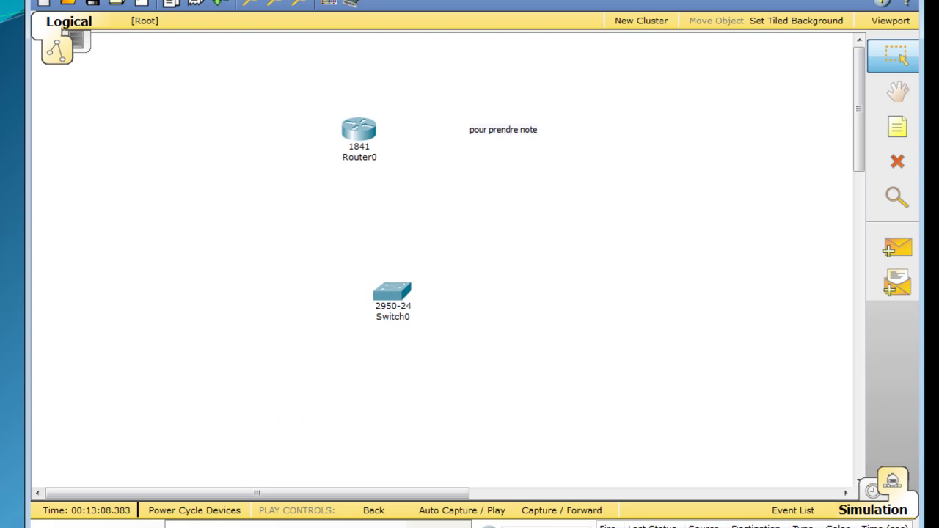
left_click_drag(294, 524, 585, 282)
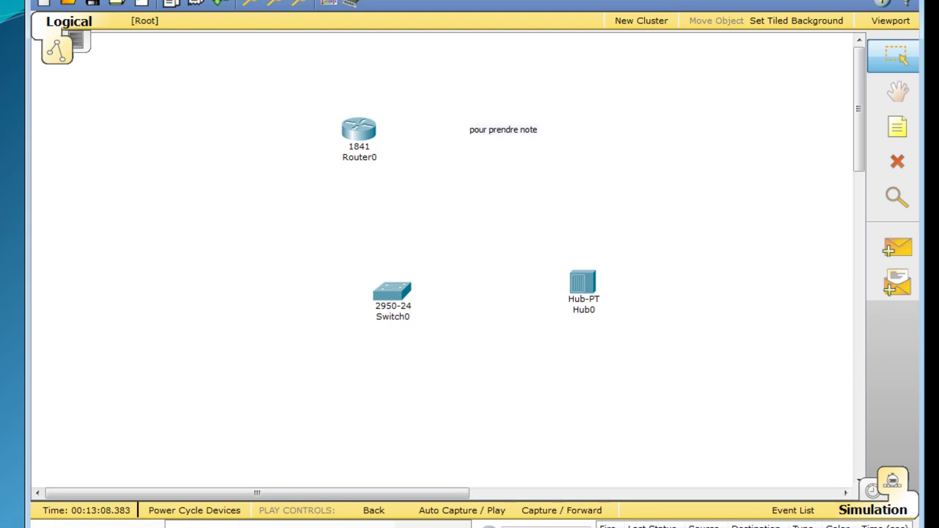
Add one PC-PT across from the hub beyond the switch and two near the hub, and shift the hub slightly toward the switch.
left_click_drag(176, 523, 211, 275)
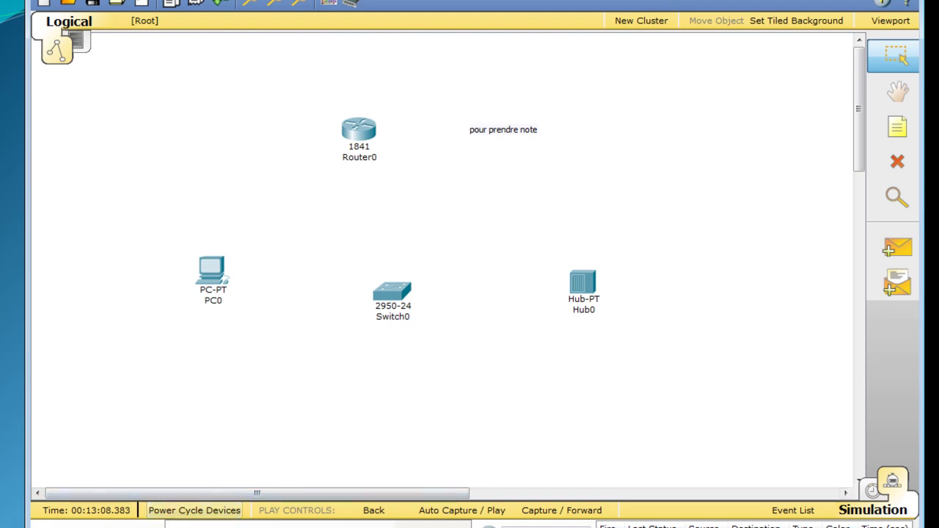
left_click_drag(315, 527, 596, 385)
left_click_drag(315, 527, 632, 197)
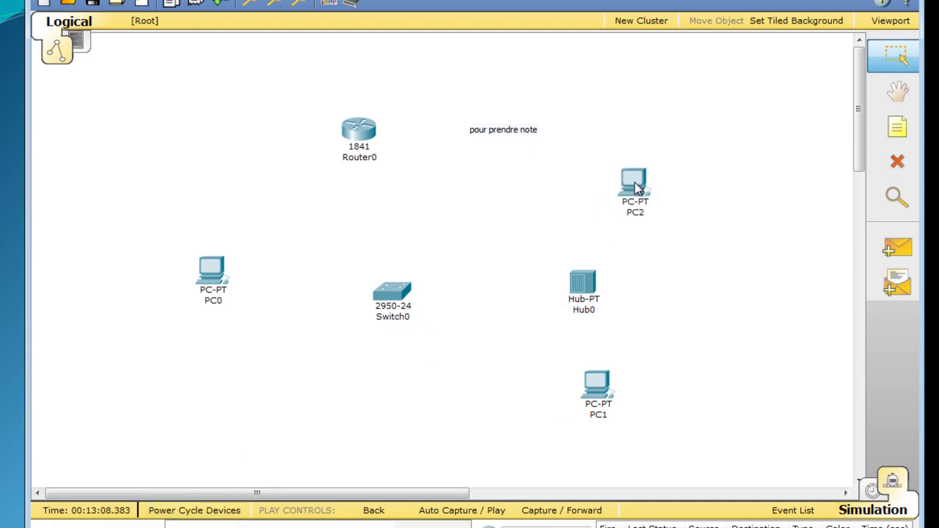
left_click_drag(591, 285, 557, 272)
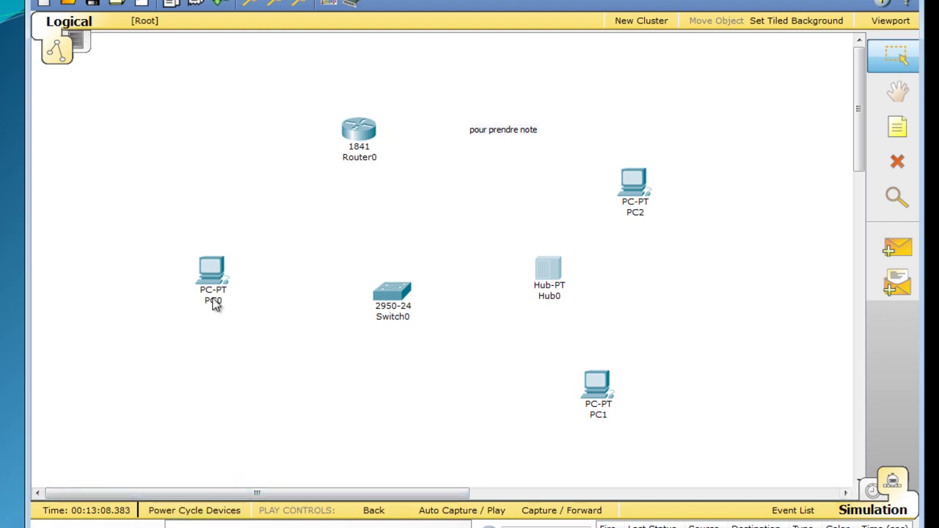
Connect the switch's FastEthernet0/1 port to PC0's FastEthernet port with a copper straight-through cable.
mouse_move(220, 312)
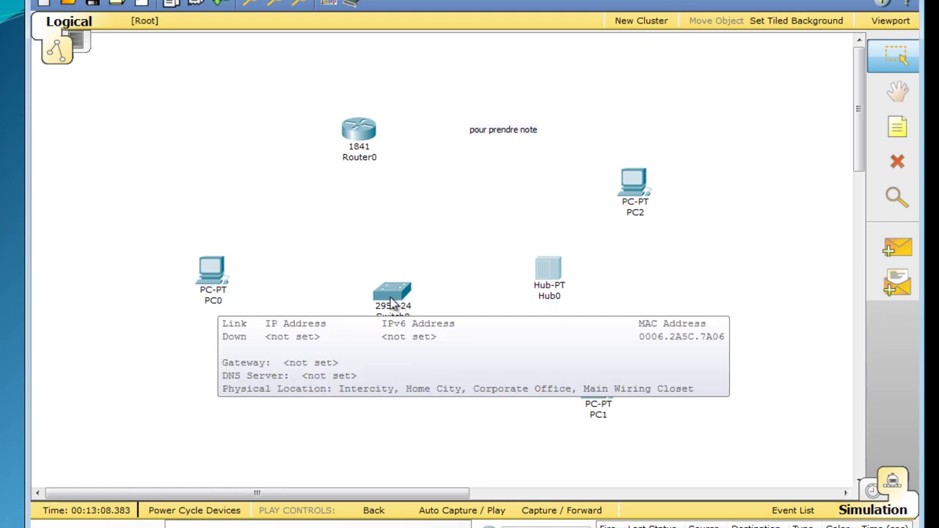
mouse_move(387, 299)
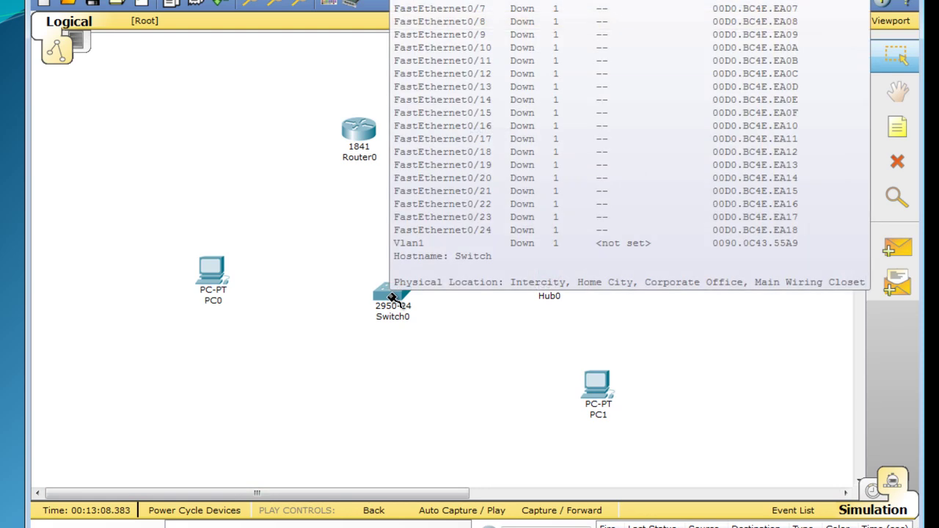
left_click(391, 298)
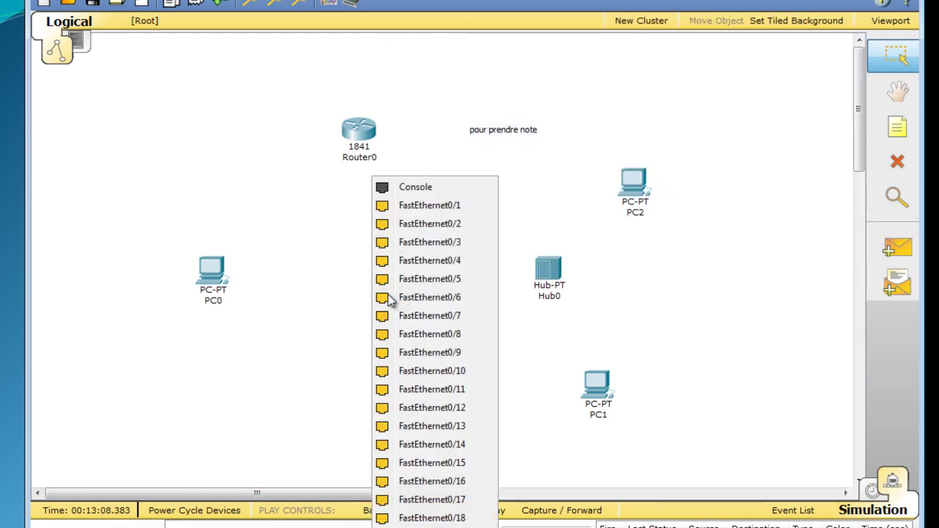
left_click(446, 209)
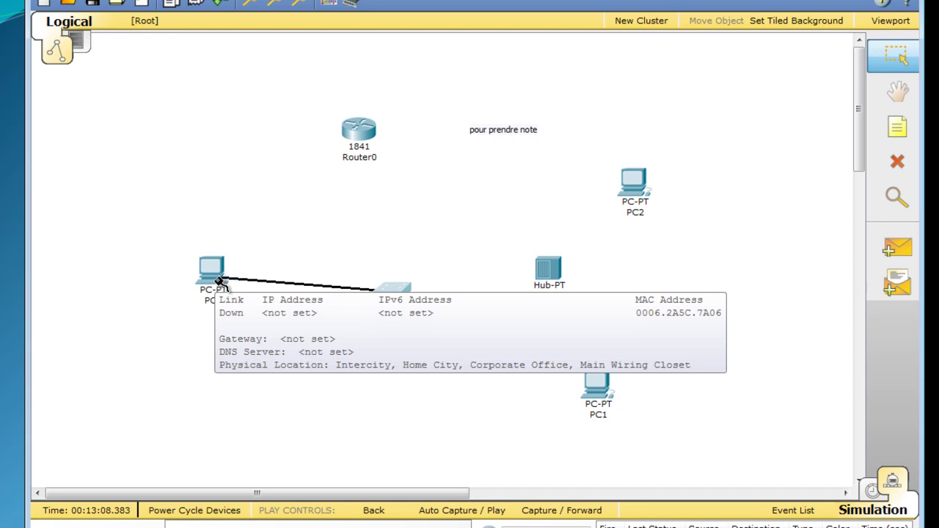
left_click(219, 281)
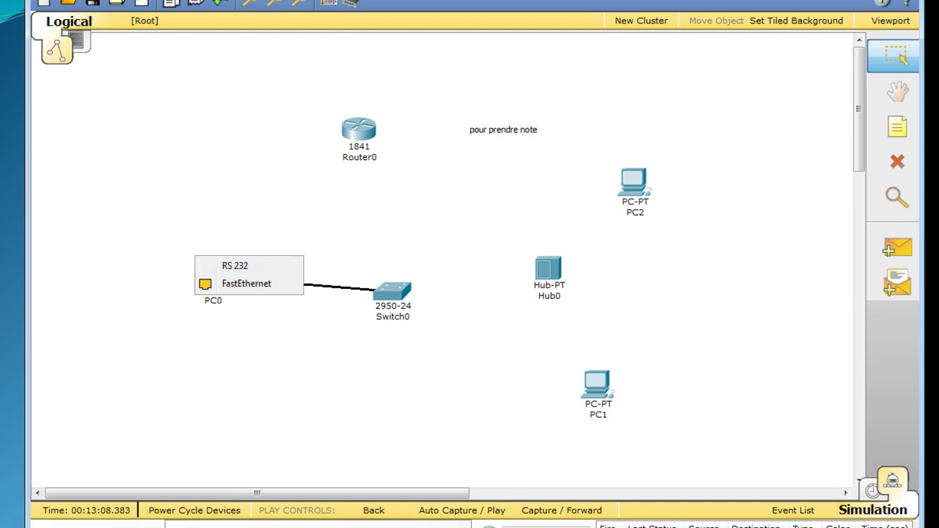
left_click(250, 290)
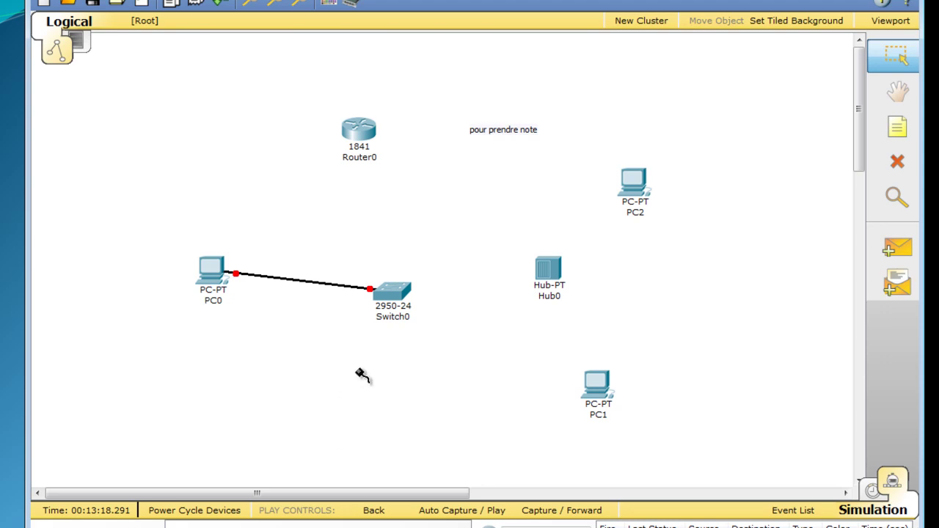
Connect the switch's FastEthernet0/2 port to the router's FastEthernet0/0 port with a copper straight-through cable.
left_click(394, 295)
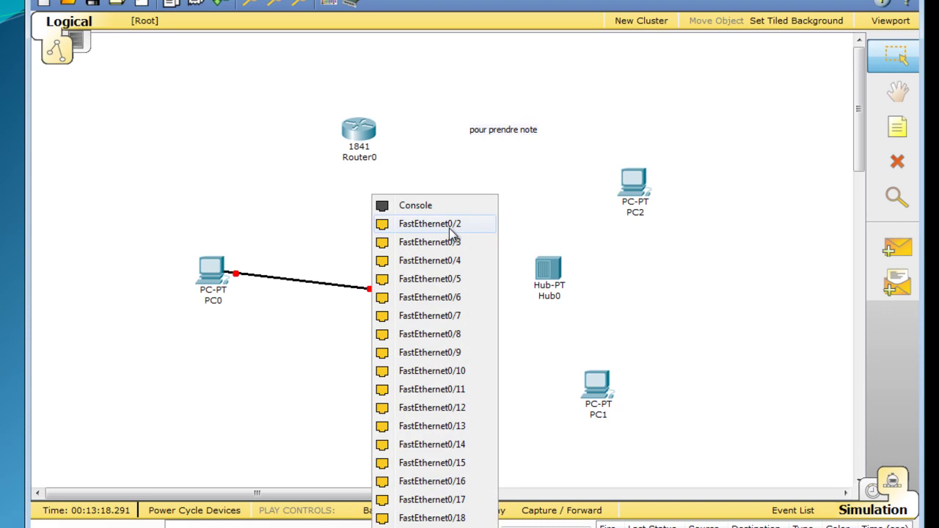
left_click(452, 231)
left_click(387, 288)
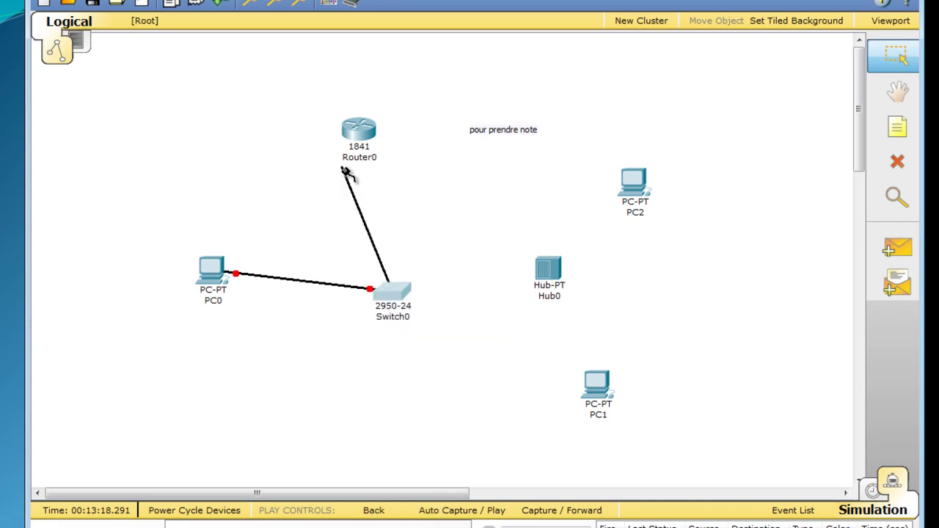
left_click(370, 138)
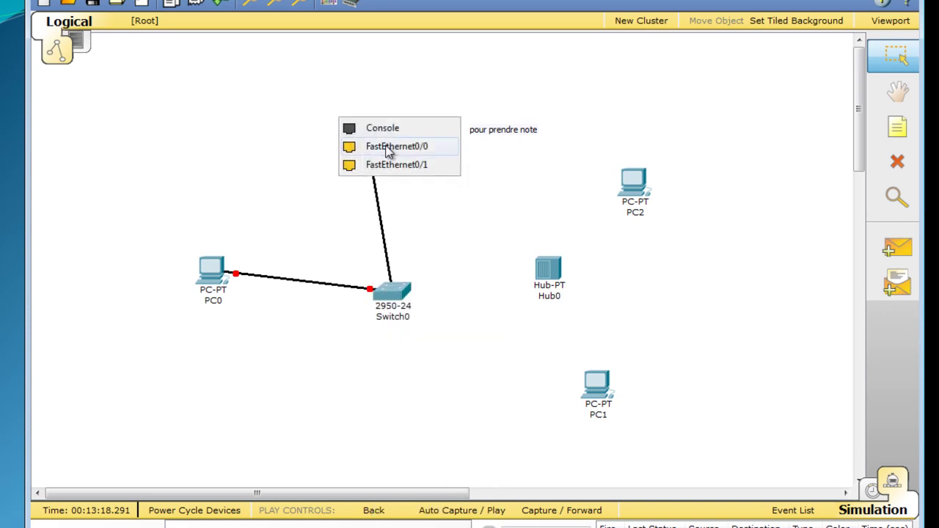
left_click(387, 150)
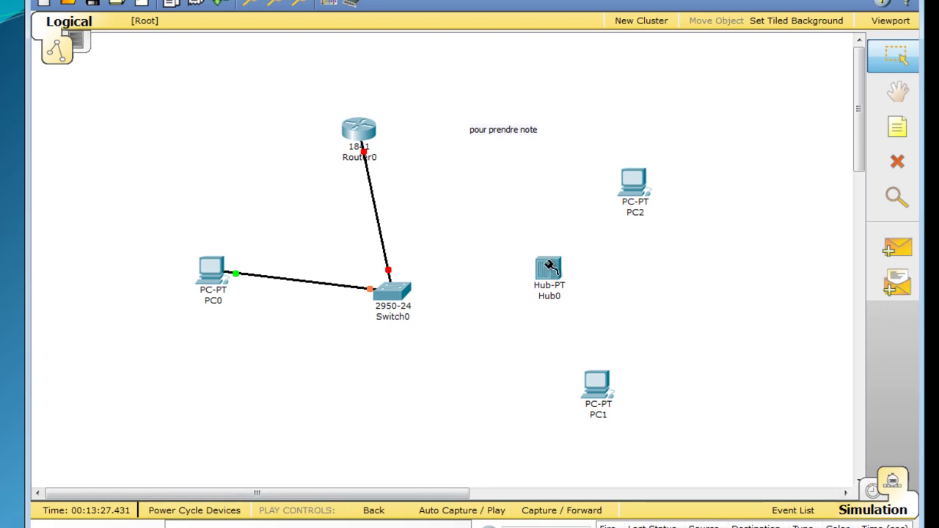
Connect the switch's FastEthernet0/3 port to the hub's Port 0 with a copper cross-over cable.
left_click(391, 295)
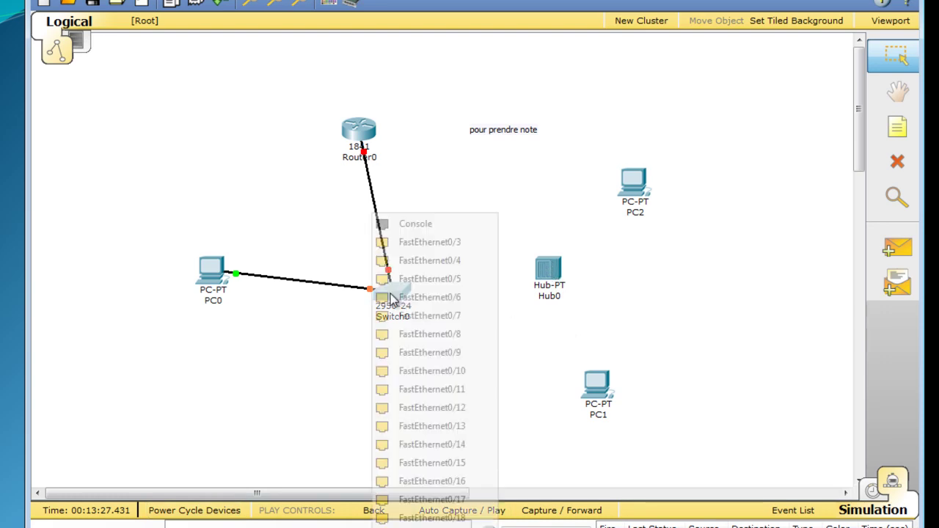
left_click(413, 249)
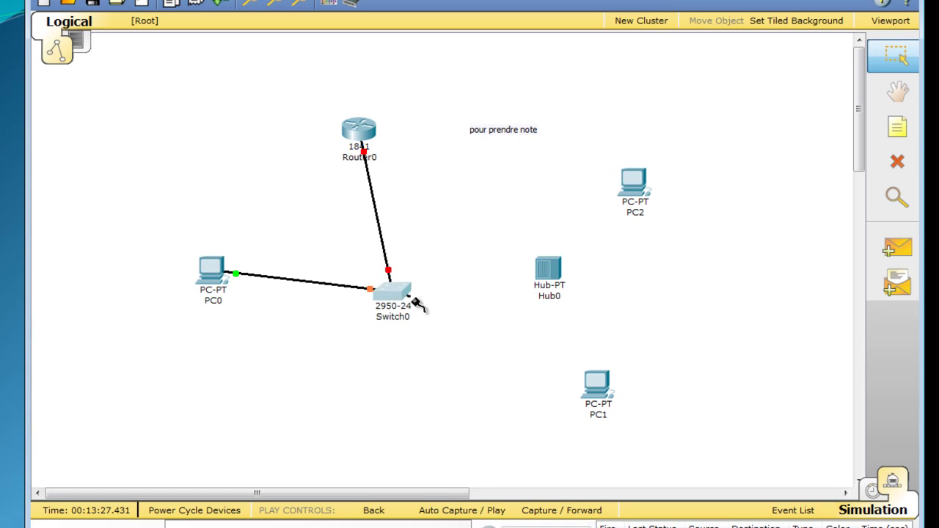
left_click(547, 280)
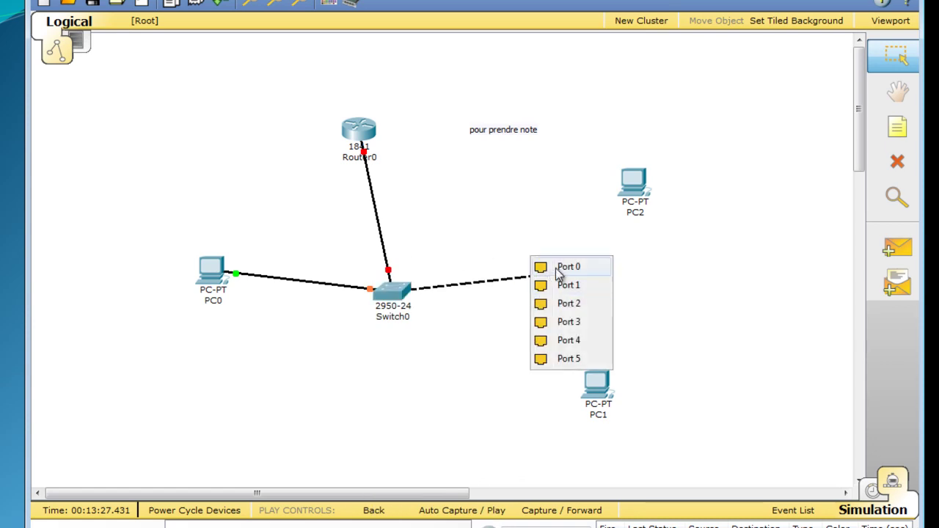
left_click(561, 268)
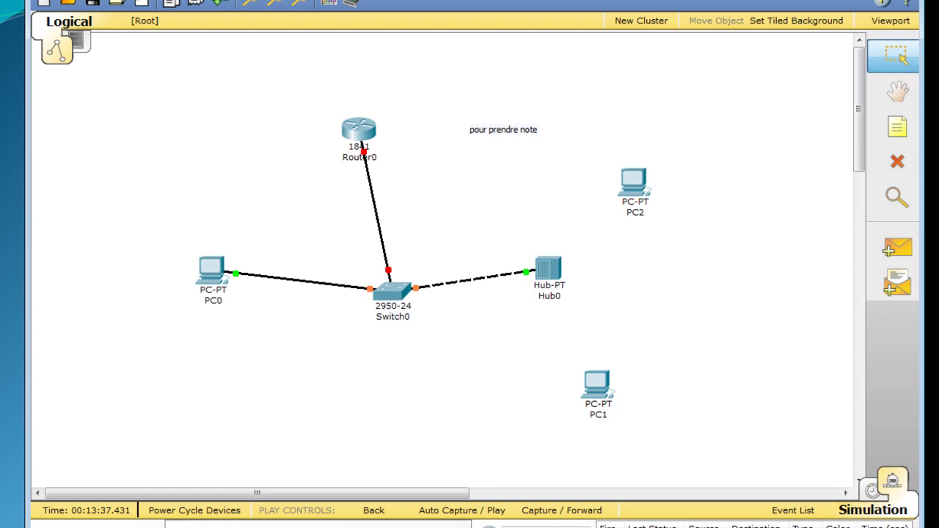
Connect the hub's Port 1 to PC2 with a copper straight-through cable.
left_click(561, 275)
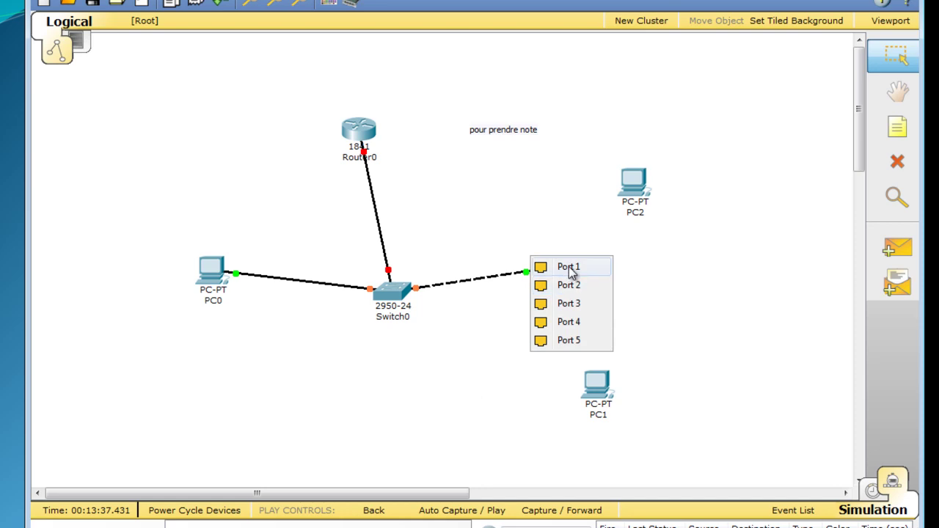
left_click(569, 267)
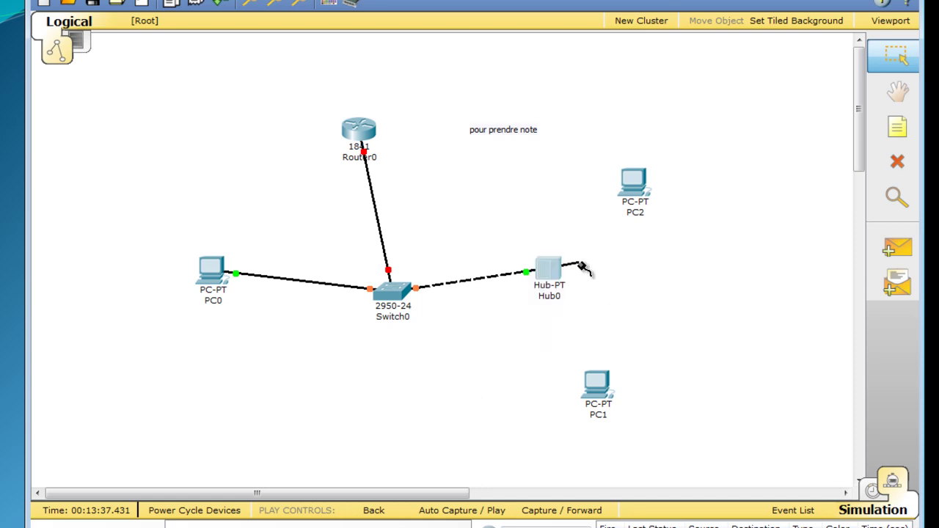
left_click(643, 192)
left_click(652, 195)
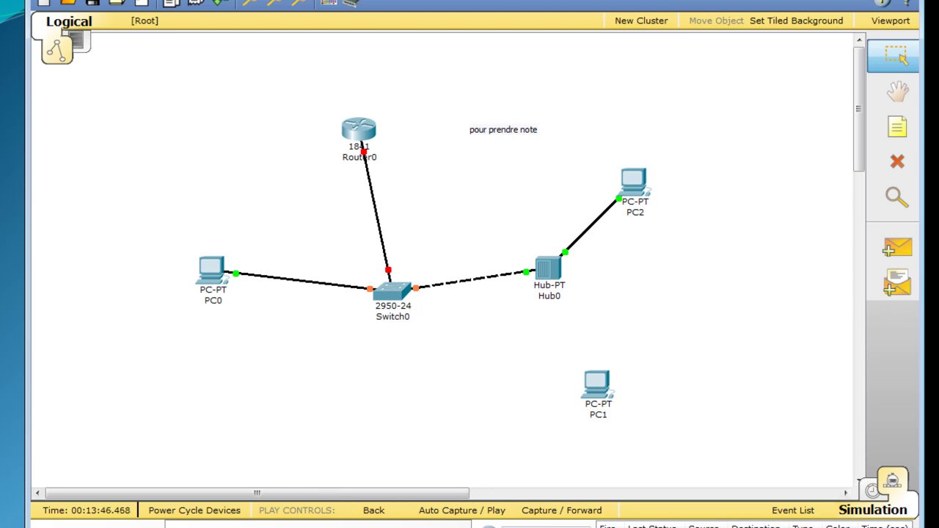
Connect the hub's Port 2 to PC1's FastEthernet port with a copper straight-through cable.
left_click(561, 281)
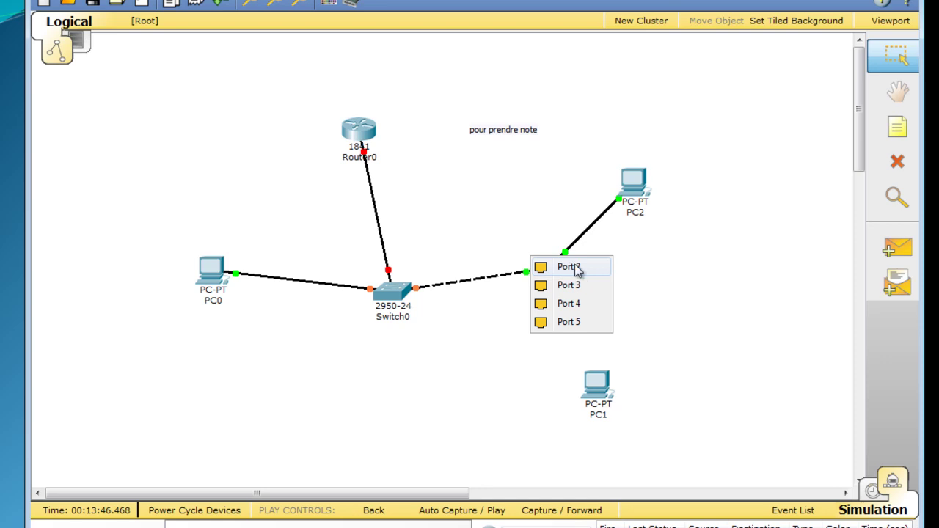
left_click(580, 269)
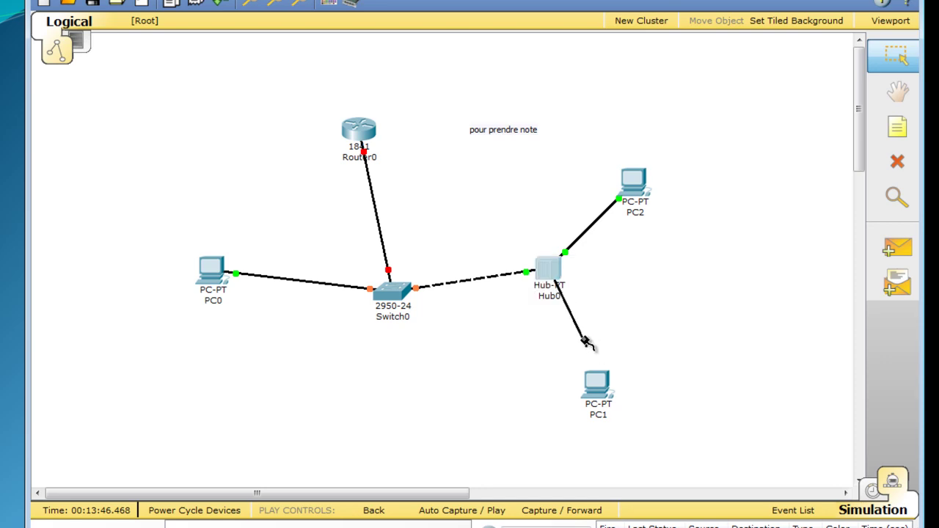
left_click(595, 392)
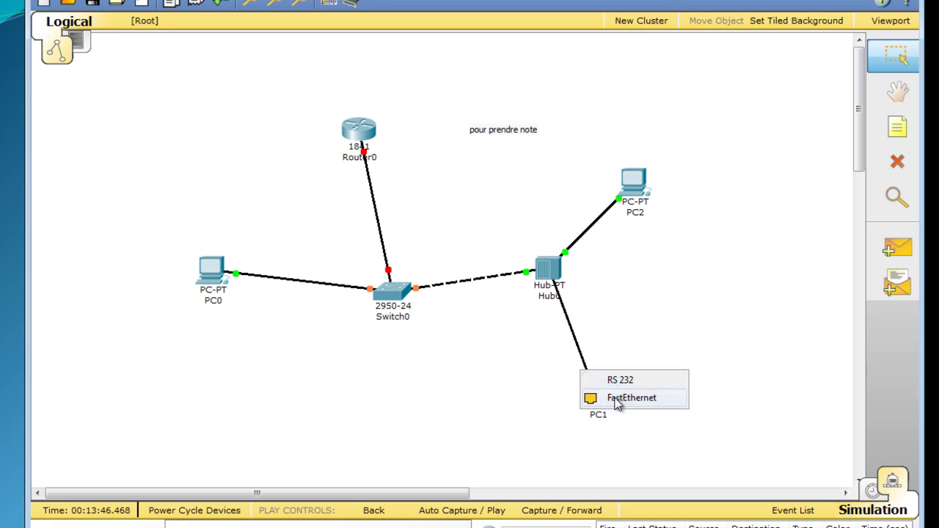
left_click(616, 399)
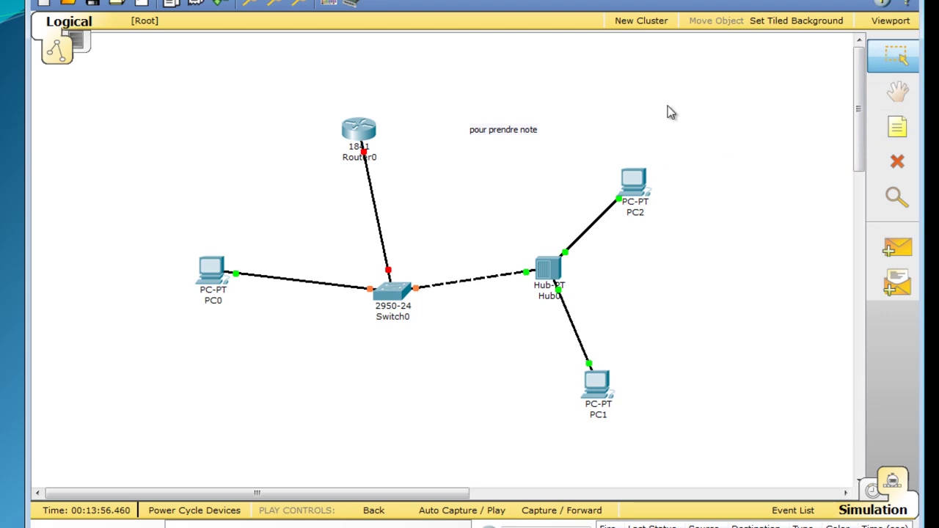
Select all devices and the note, request their deletion, and decline the confirmation.
left_click_drag(195, 109, 723, 452)
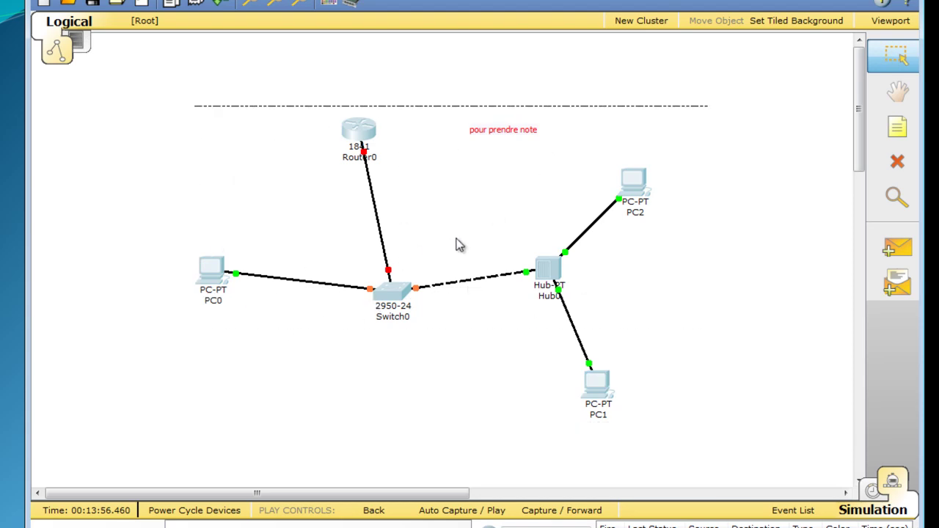
left_click(898, 164)
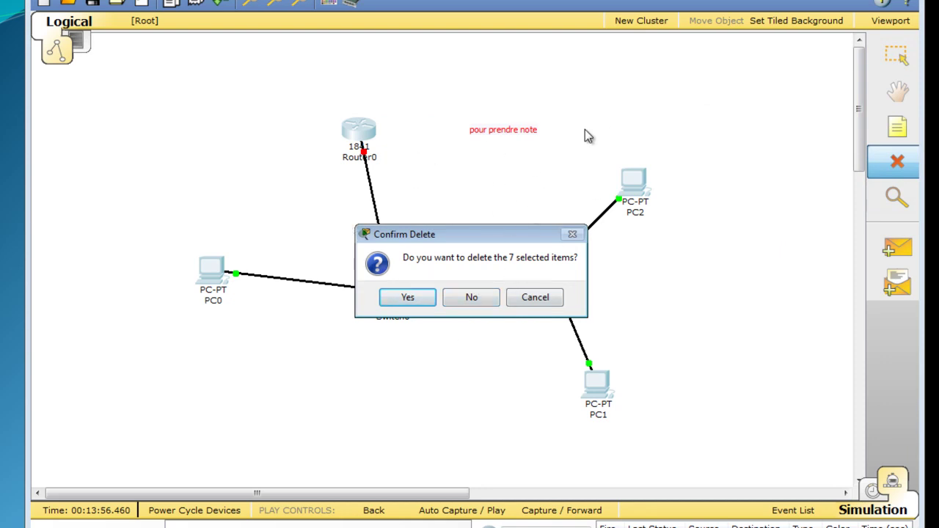
left_click(487, 299)
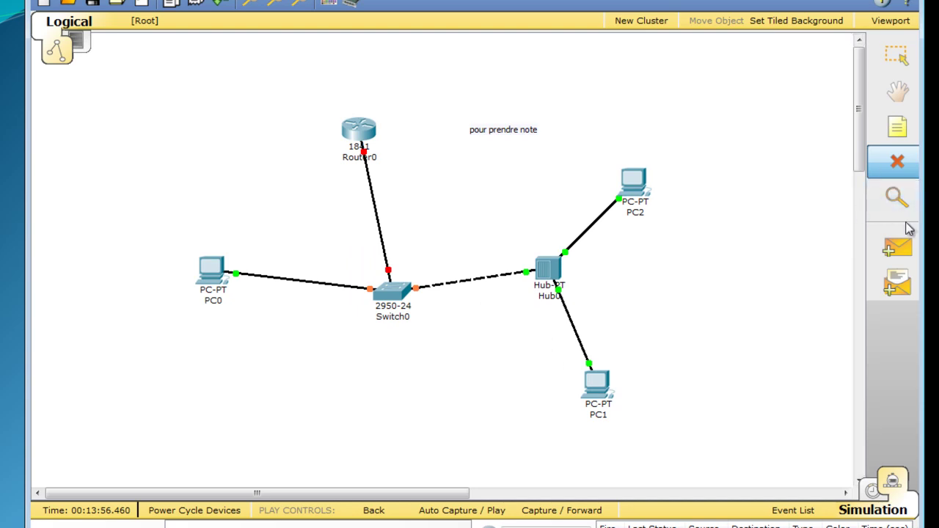
Inspect PC0's ARP table and close it.
left_click(896, 198)
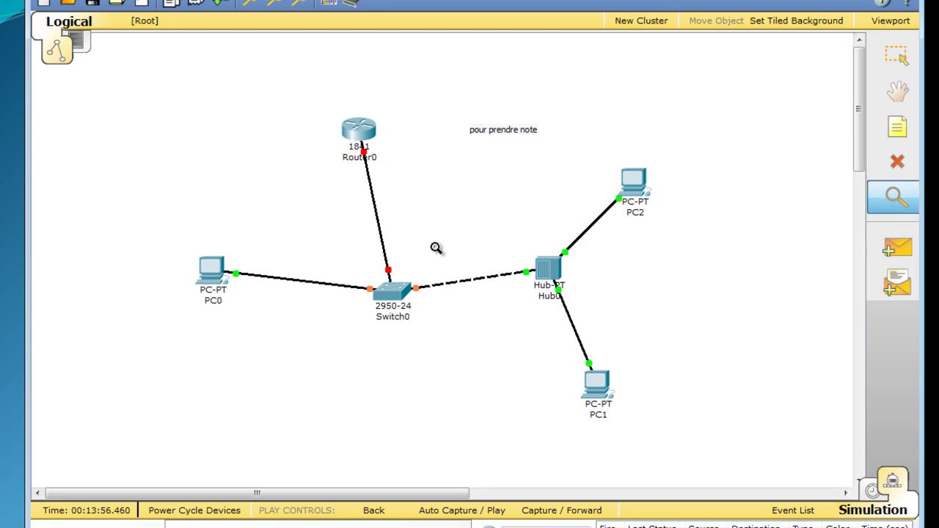
left_click(222, 268)
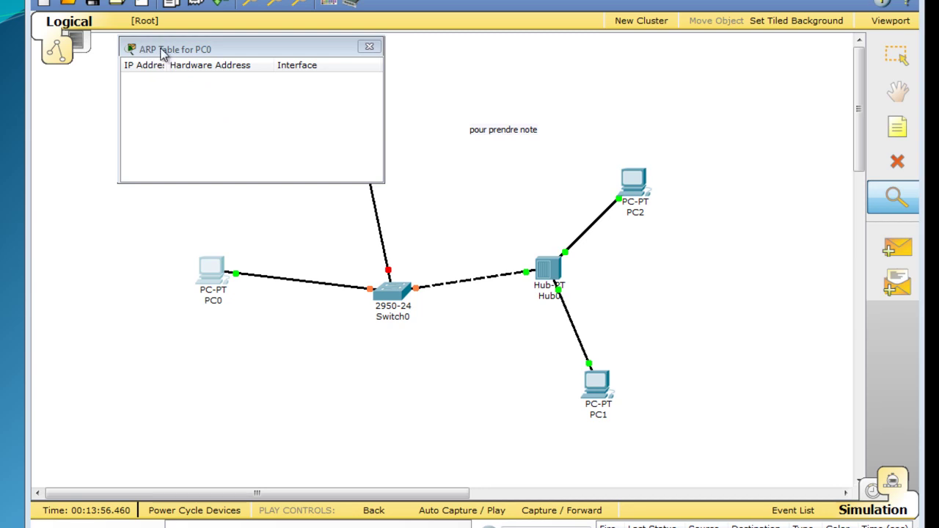
left_click(368, 48)
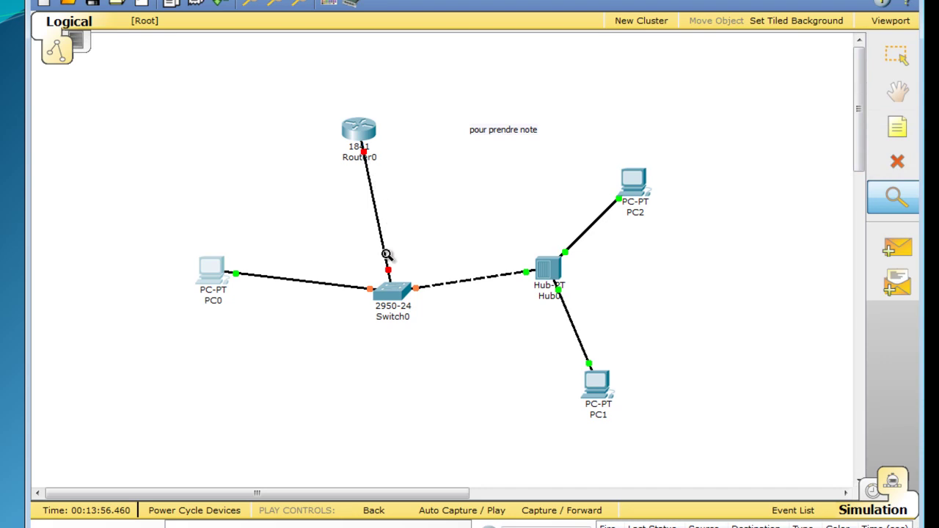
mouse_move(386, 254)
Shift the workspace layout slightly with the hand tool and return to the selection tool.
left_click(899, 90)
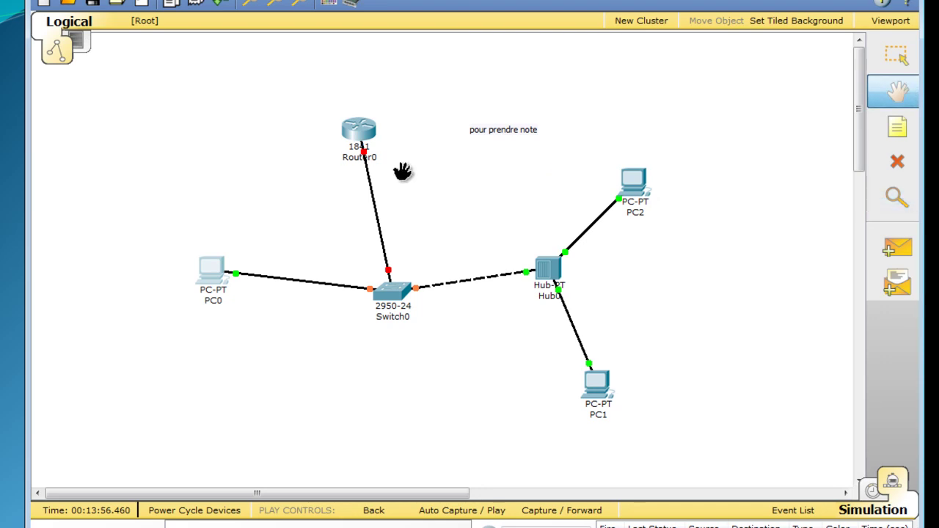
mouse_move(510, 230)
left_mouse_down()
mouse_move(427, 222)
mouse_move(445, 204)
mouse_move(578, 178)
mouse_move(641, 222)
mouse_move(560, 195)
mouse_move(506, 161)
mouse_move(432, 203)
mouse_move(486, 255)
mouse_move(494, 213)
mouse_move(509, 220)
mouse_move(506, 235)
left_mouse_up()
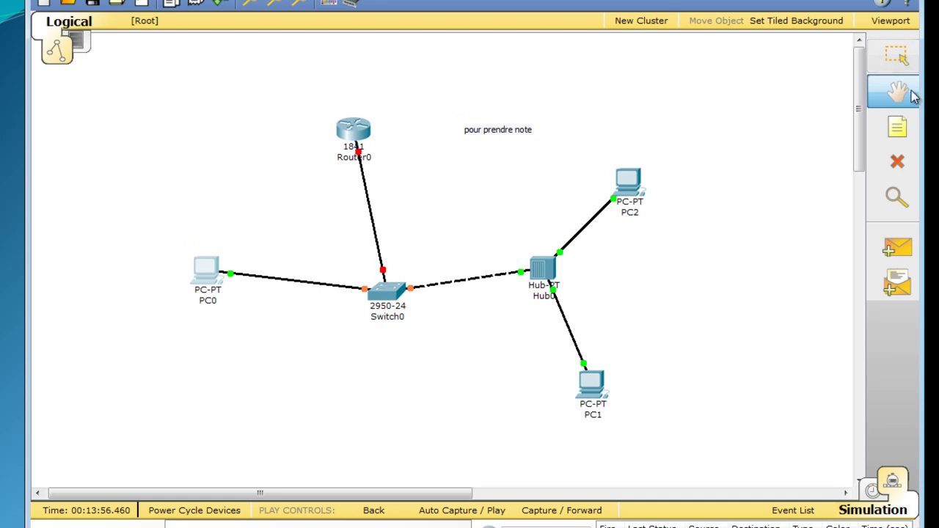
left_click(883, 57)
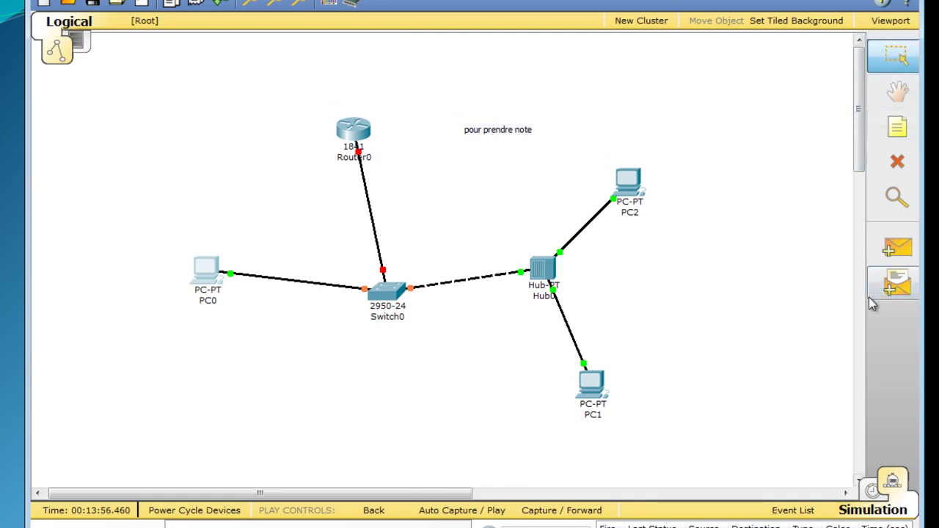
Try to send a simple PDU from PC2 to PC1 and dismiss the message.
left_click(902, 254)
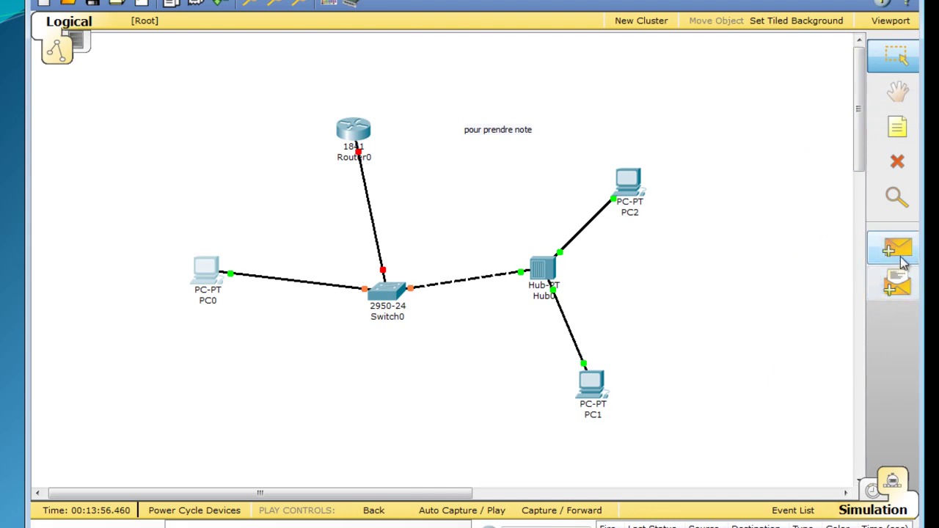
scroll(655, 231, "down", 1)
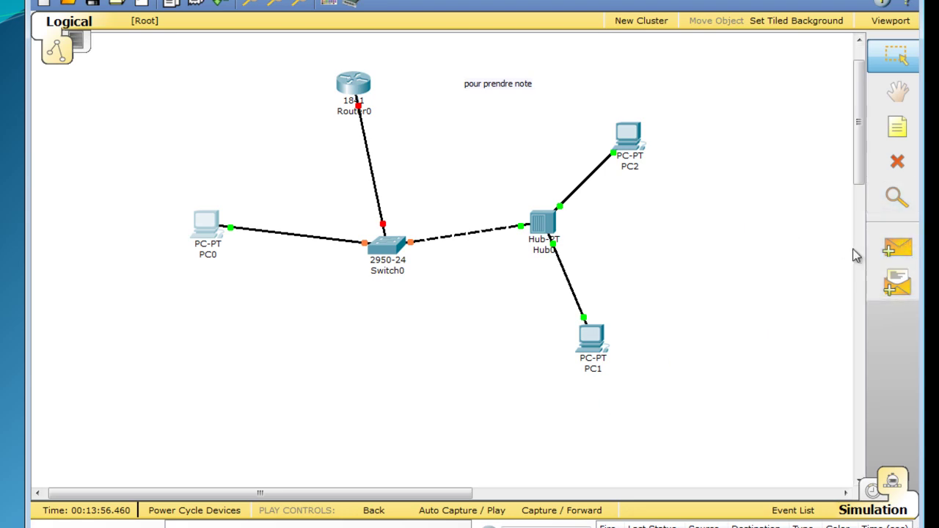
left_click(895, 249)
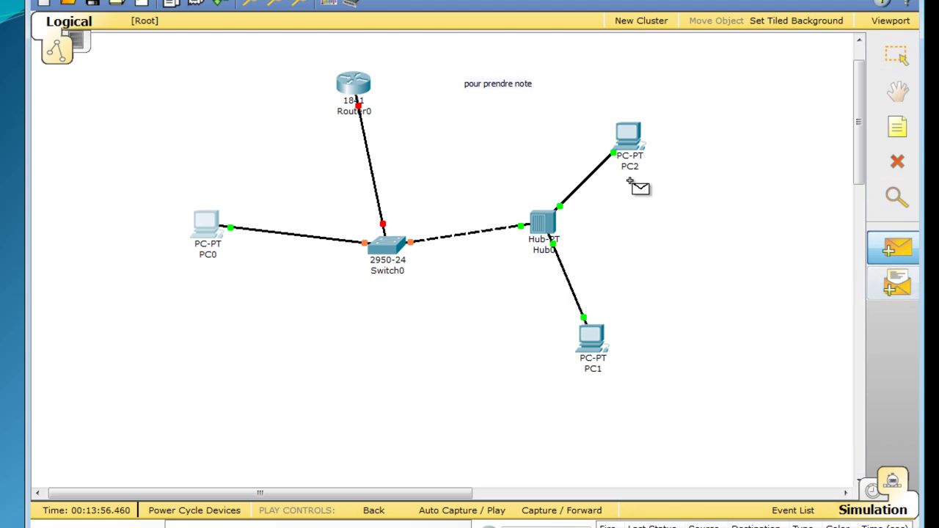
left_click(629, 139)
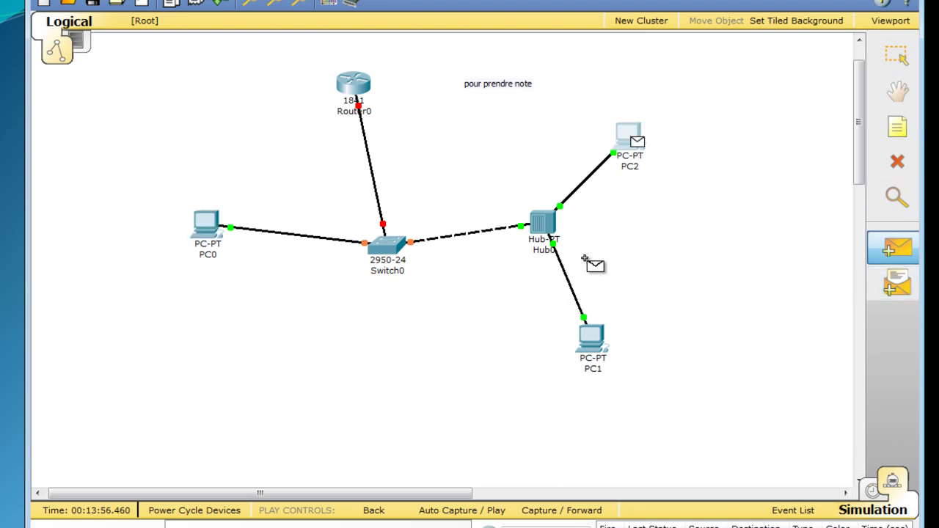
left_click(595, 333)
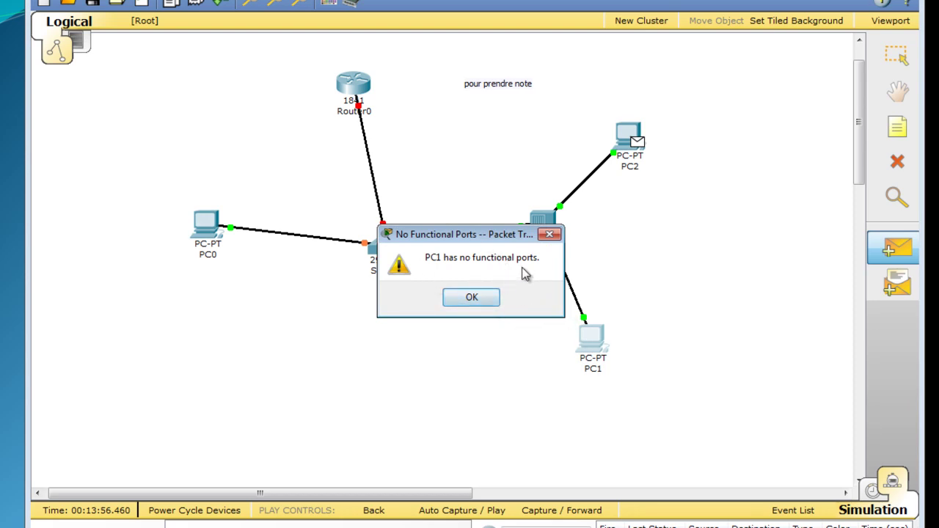
left_click(549, 235)
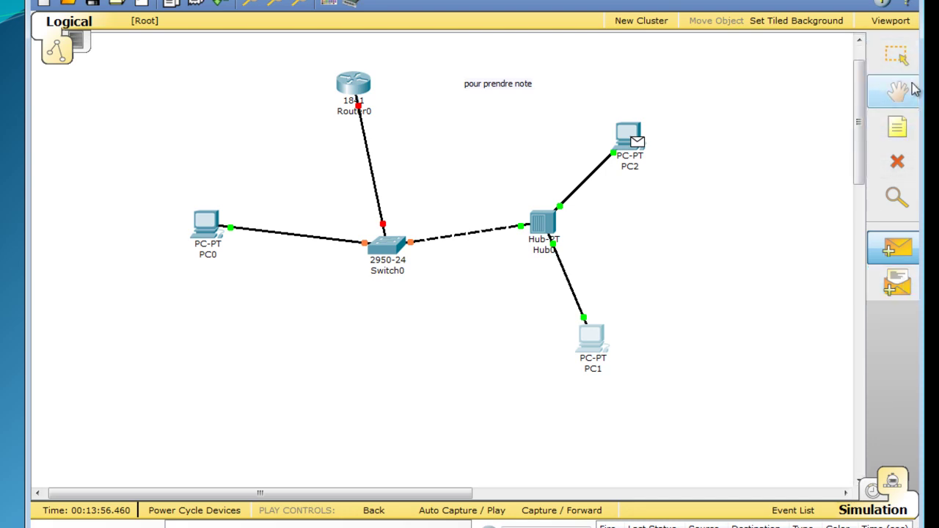
View PC0's physical configuration, read the description of the PT-HOST-NM-1AM module, and close the device window.
left_click(898, 128)
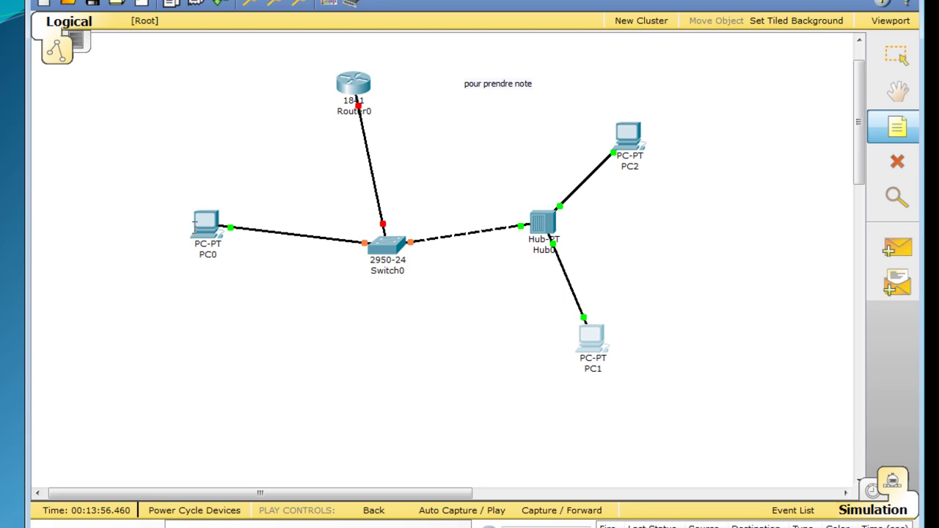
left_click(206, 224)
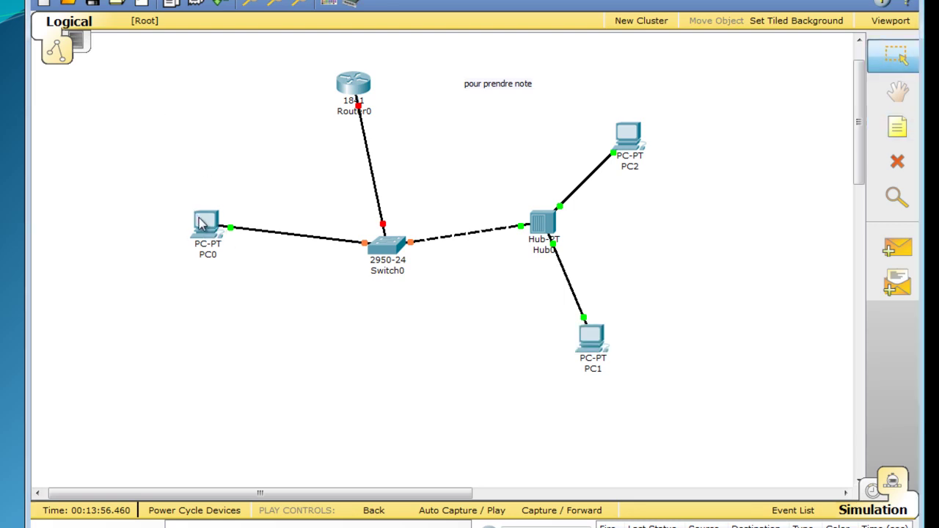
left_click(202, 224)
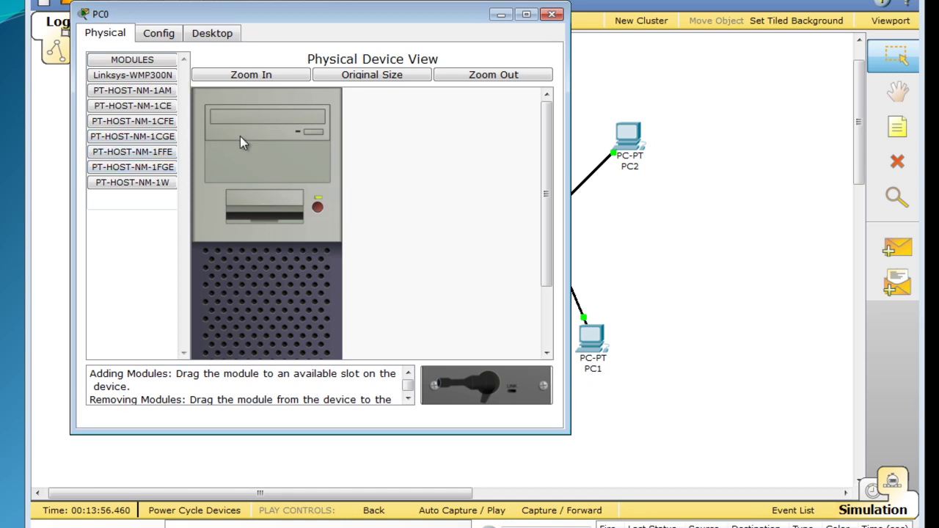
left_click(154, 93)
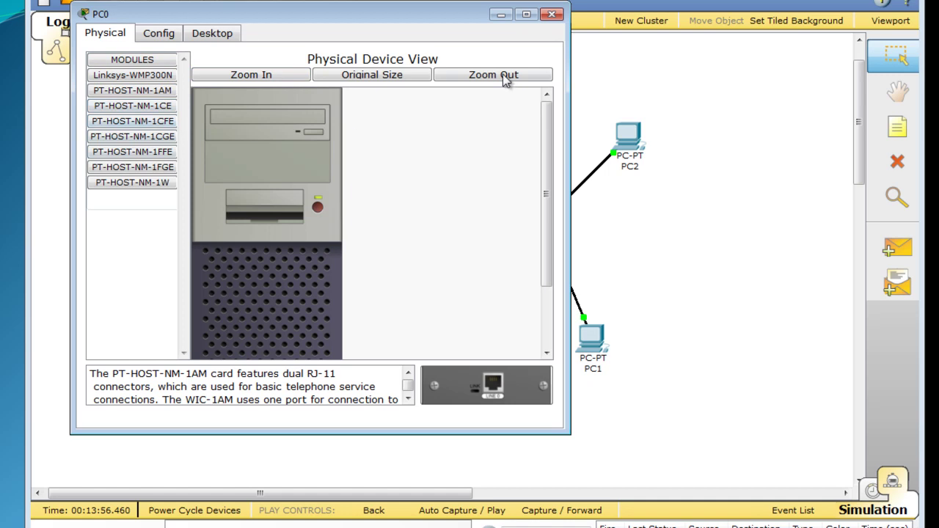
left_click(552, 13)
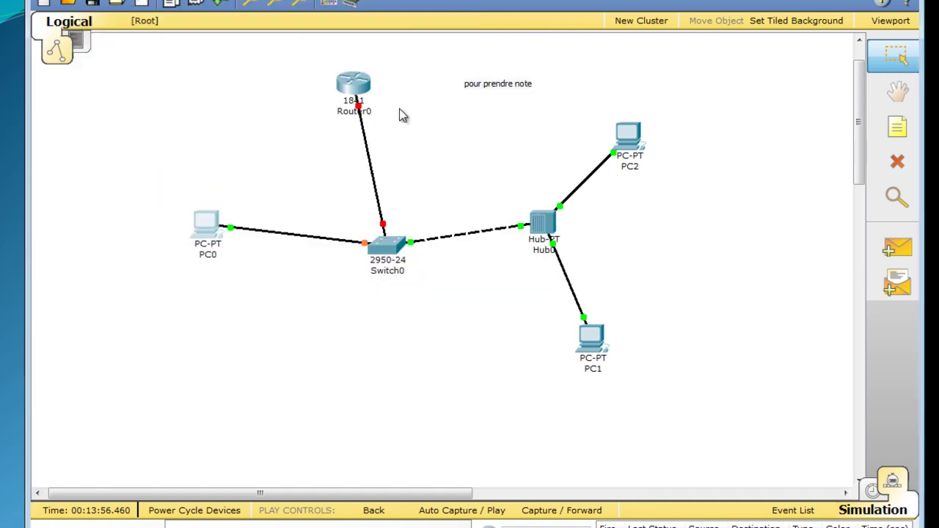
Open Router0's physical view, try to install a WIC-1AM module while the power is on, and dismiss the warning.
left_click(355, 86)
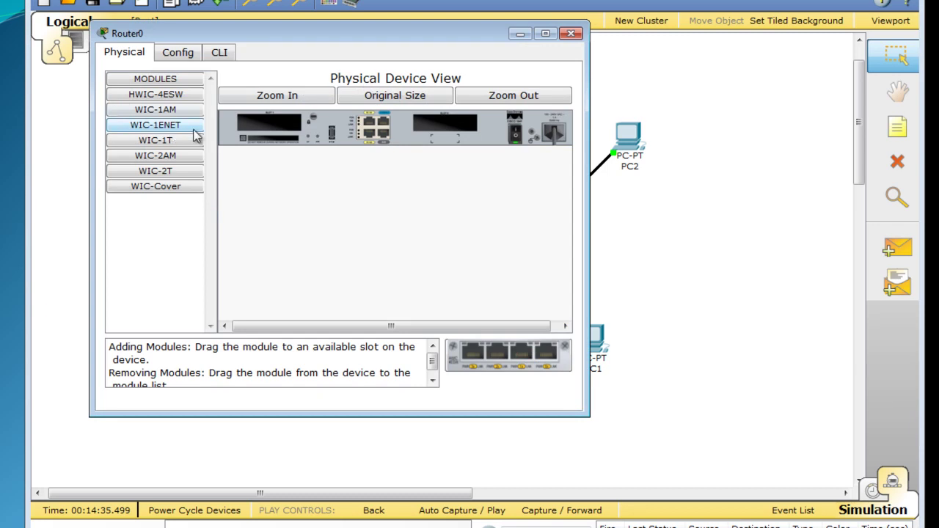
left_click_drag(192, 100, 232, 130)
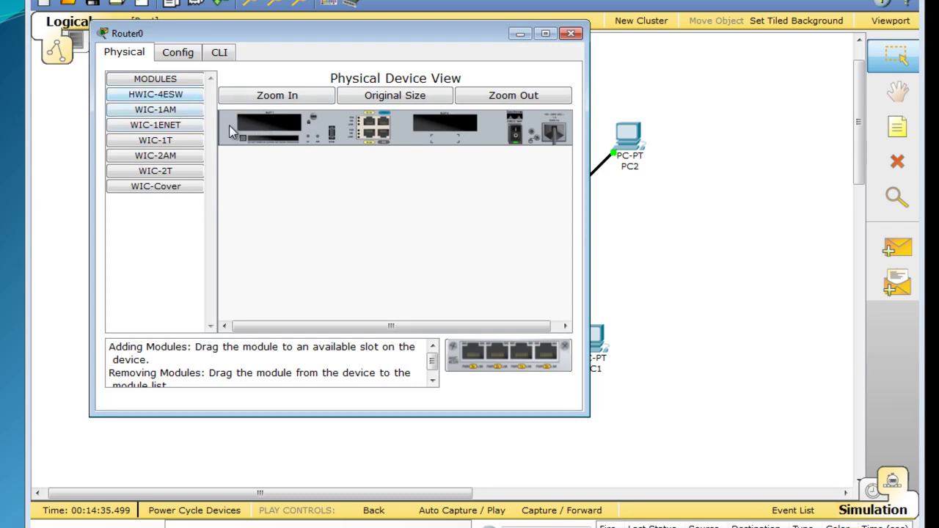
left_click_drag(118, 110, 266, 113)
left_click_drag(165, 114, 279, 130)
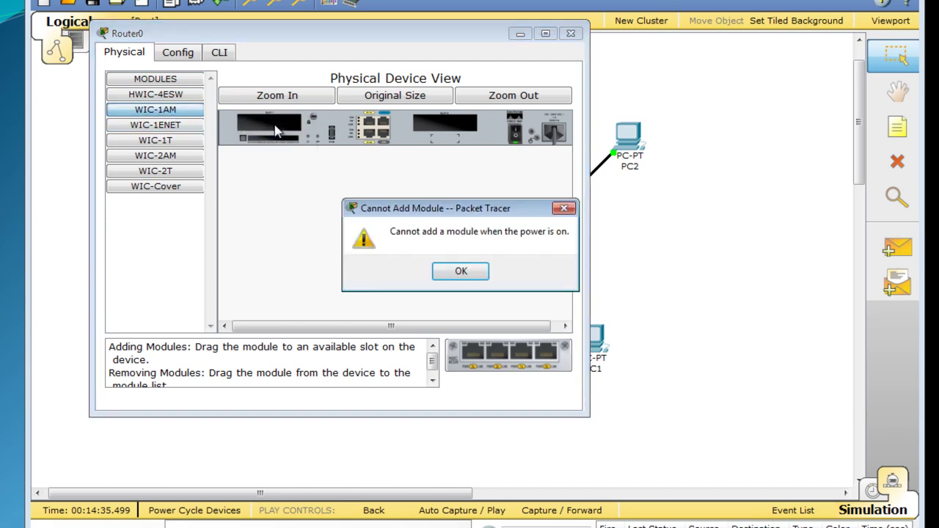
left_click(473, 273)
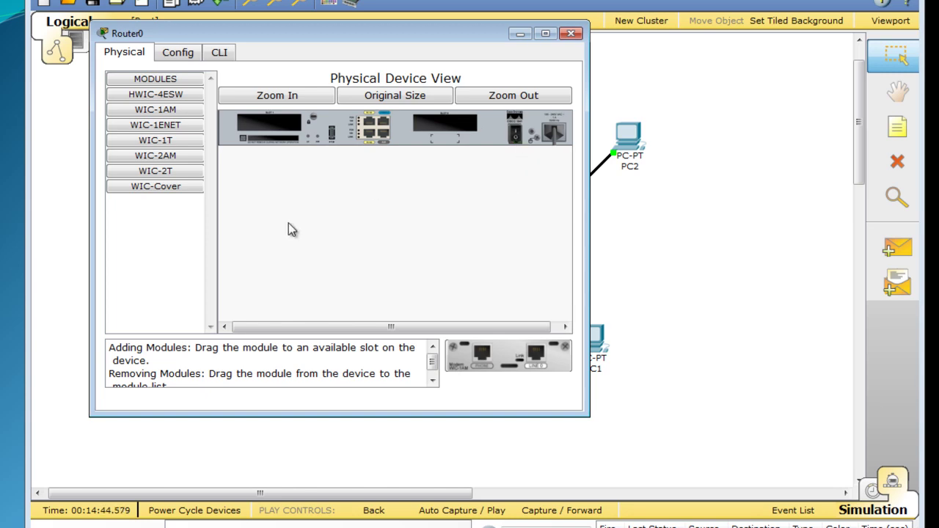
With Router0 powered off, install a WIC-1AM module in each of its two expansion slots.
left_click_drag(155, 119, 264, 158)
left_click_drag(168, 110, 271, 125)
left_click_drag(155, 112, 432, 120)
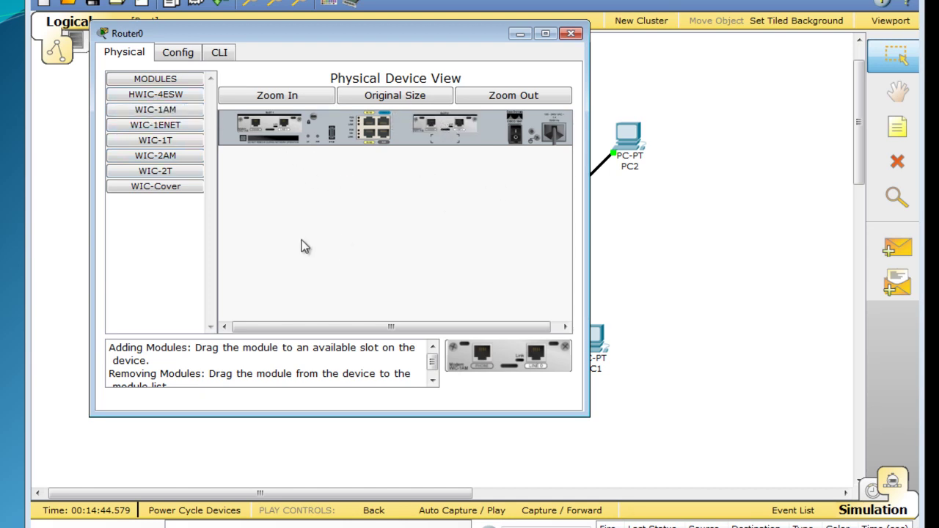
left_click(307, 103)
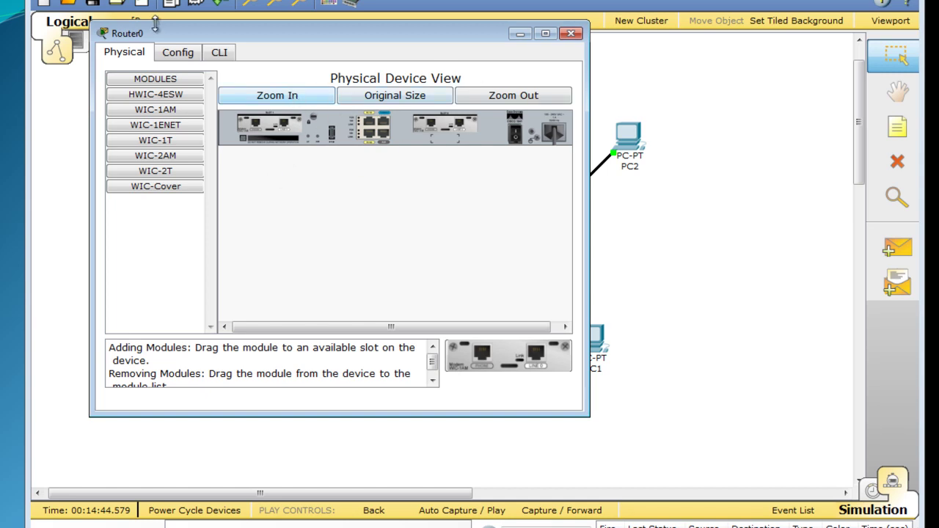
Try to open the powered-off router's configuration settings, dismiss the error, and power the router back on.
left_click(179, 54)
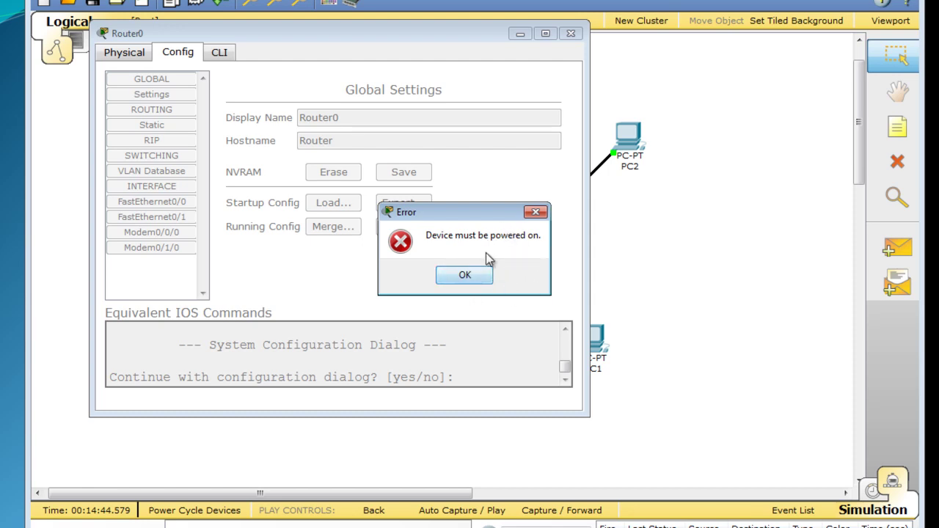
left_click(480, 273)
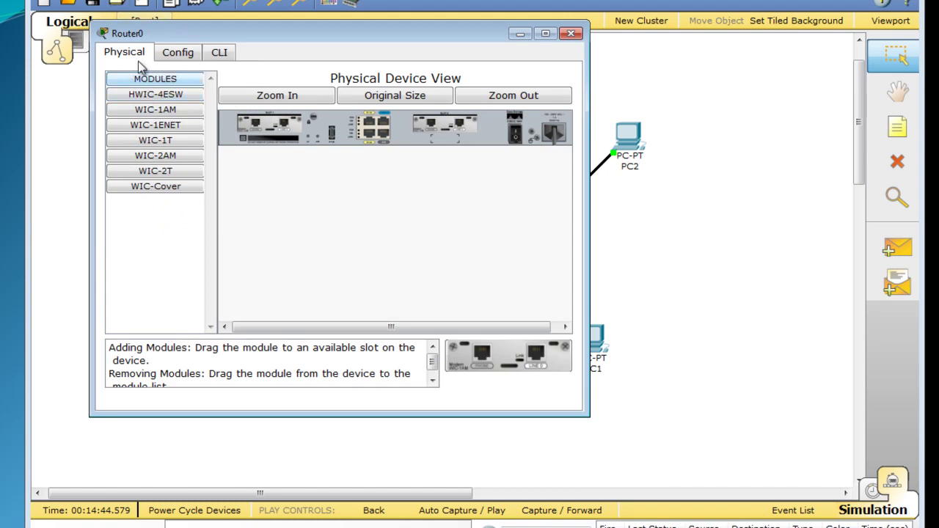
left_click(517, 132)
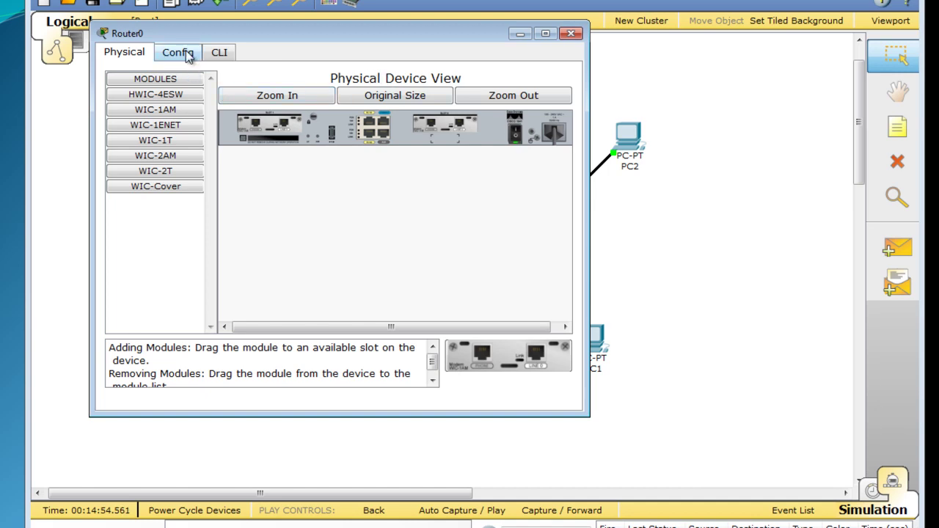
Try to open Router0's configuration settings during boot, view its command-line interface, and close the device window.
left_click(187, 56)
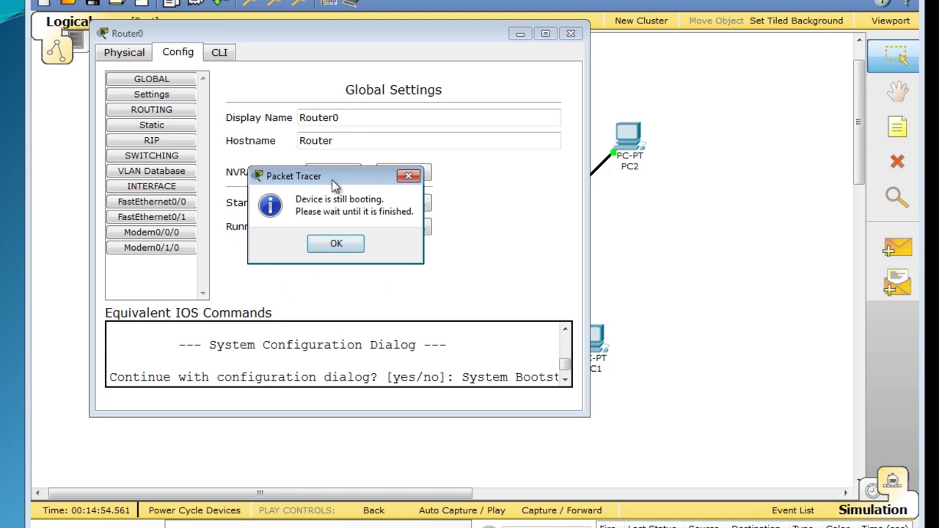
left_click(335, 244)
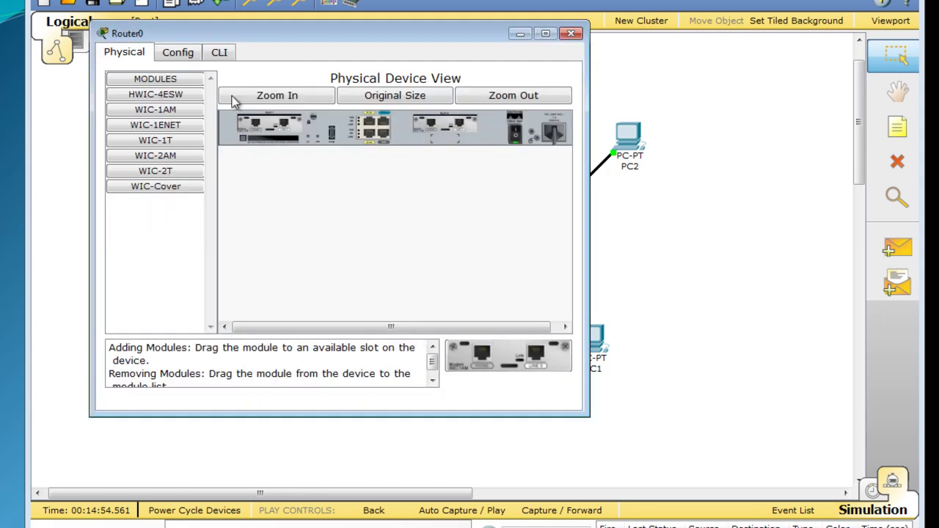
left_click(183, 56)
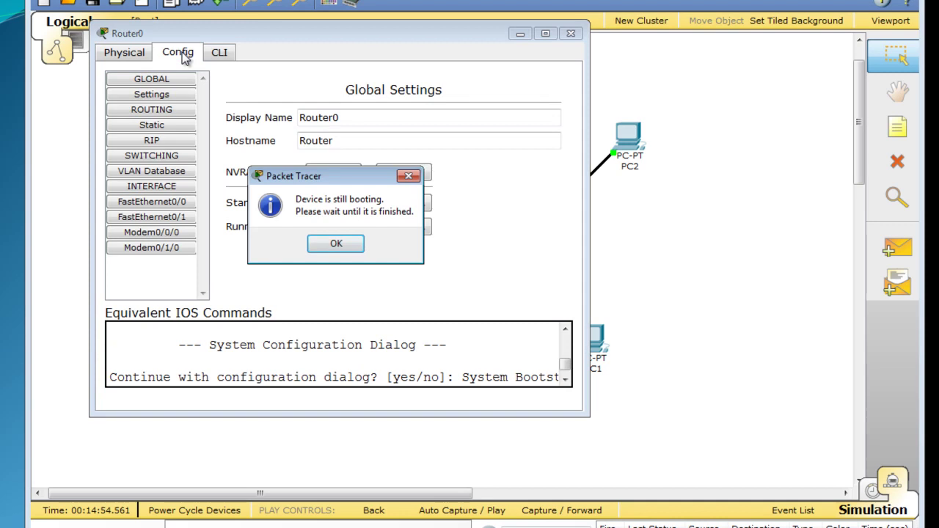
left_click(355, 248)
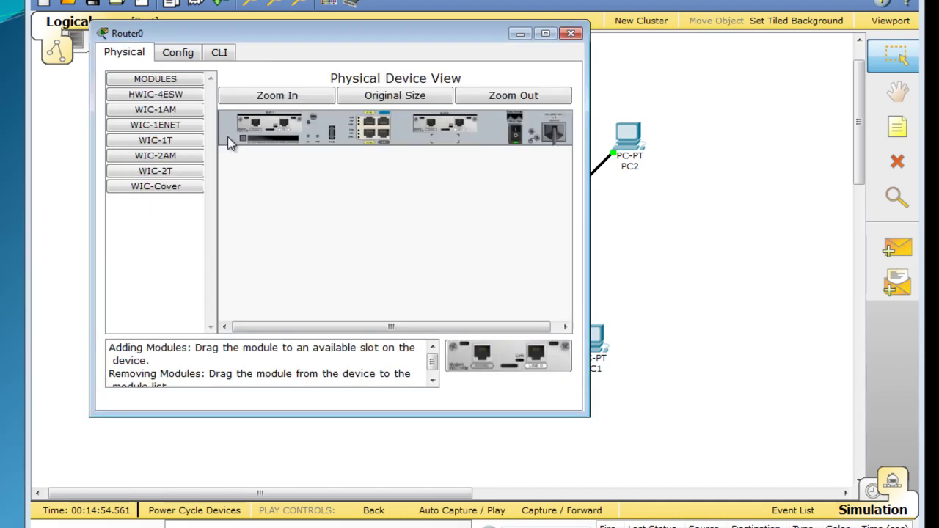
left_click(220, 54)
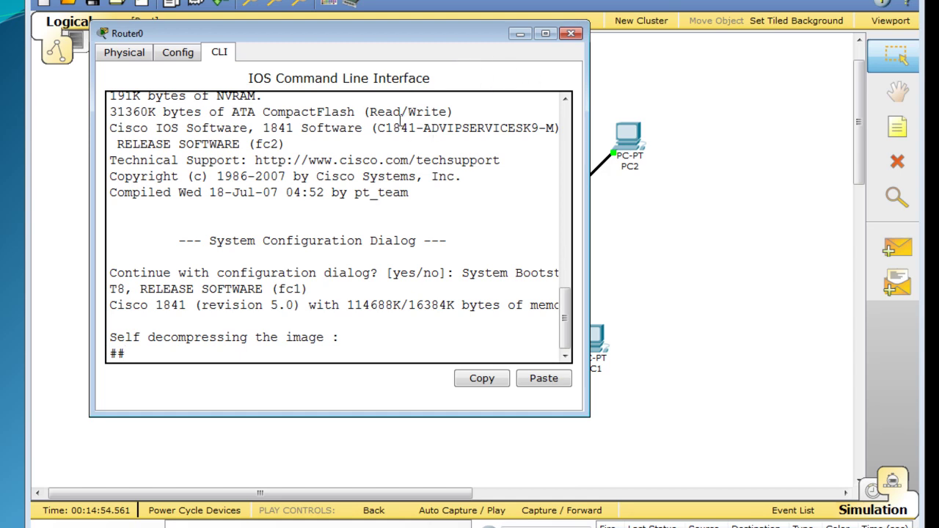
left_click(570, 34)
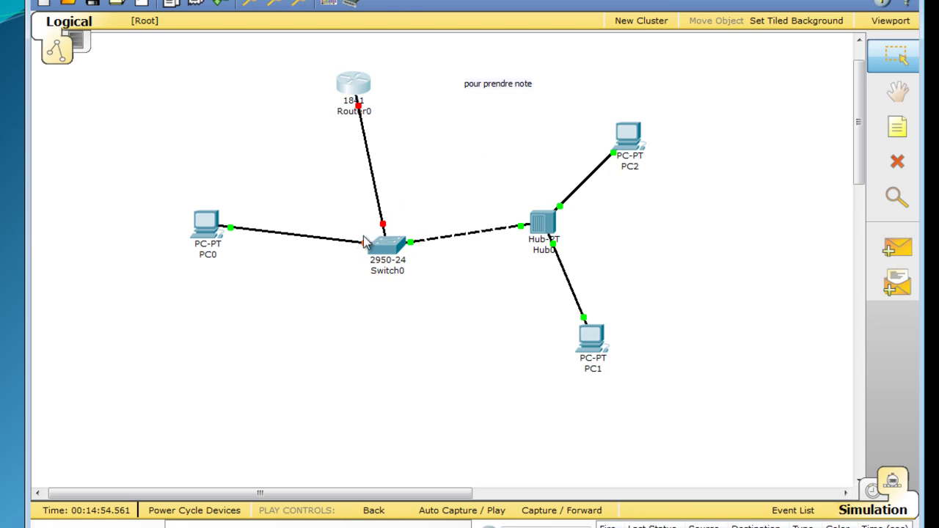
Look through Switch0's physical view, global settings and command-line interface, and close the device window.
left_click(387, 247)
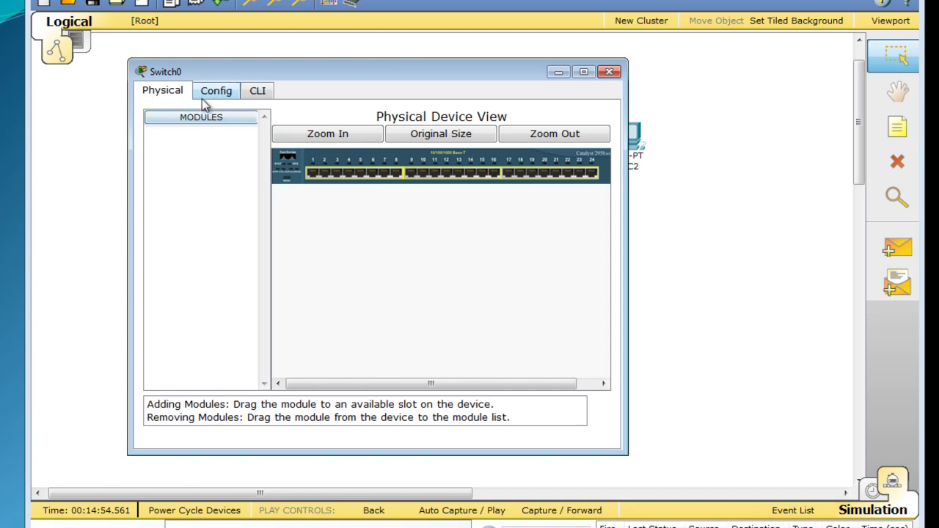
left_click(218, 96)
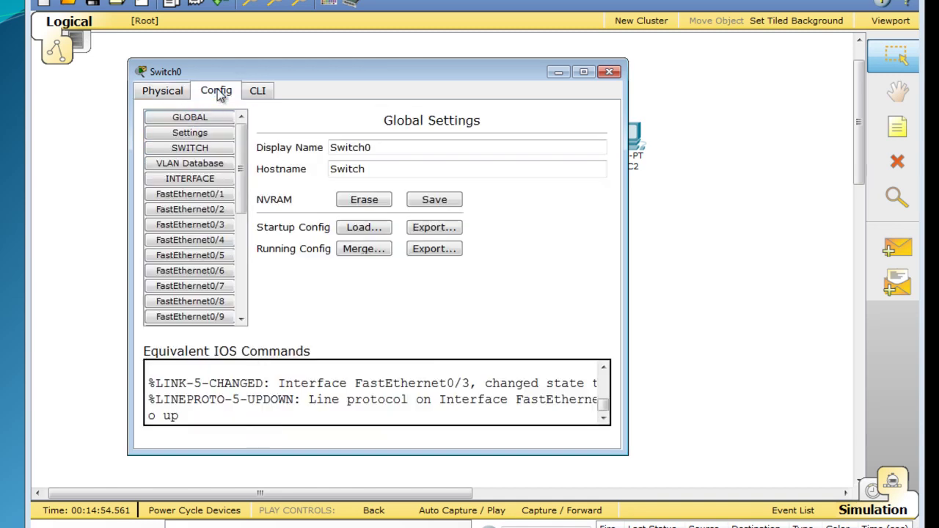
left_click(258, 93)
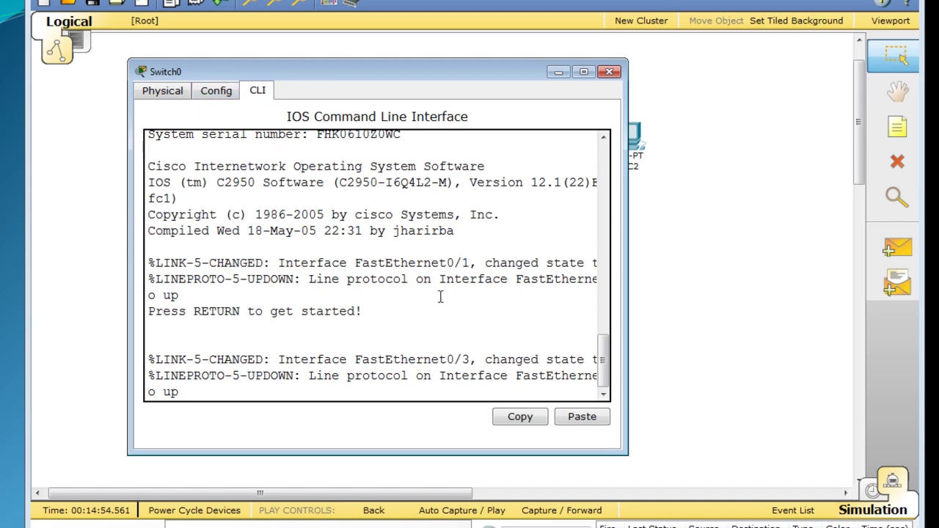
left_click(608, 72)
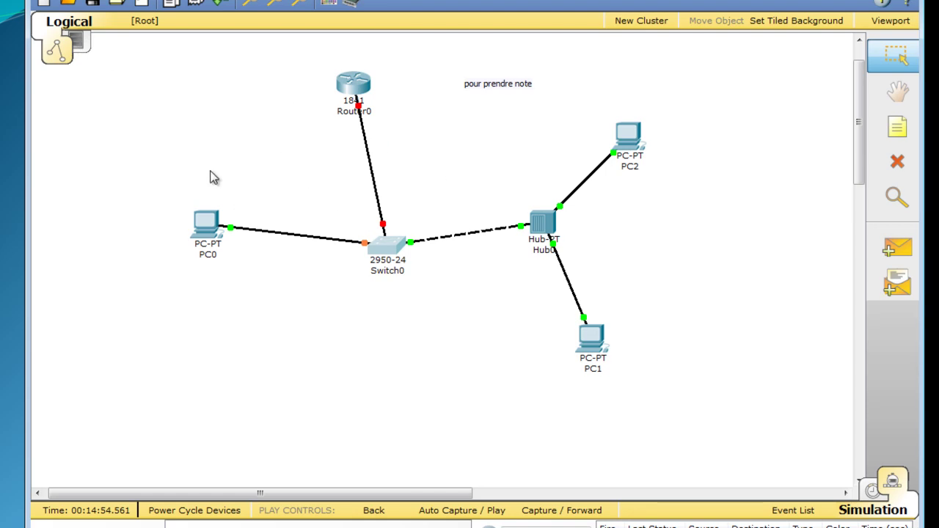
Switch to the physical workspace, open Home City, and add a new building inside it.
left_click(81, 44)
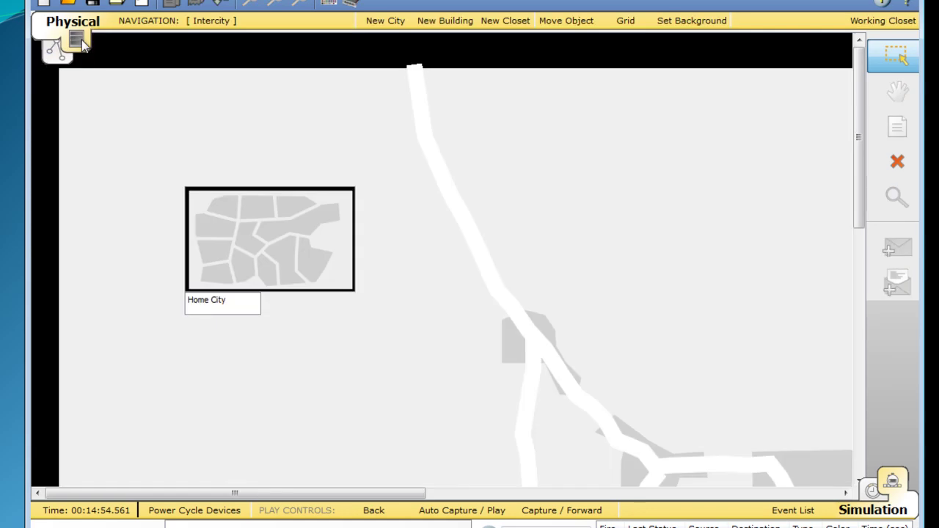
left_click(287, 252)
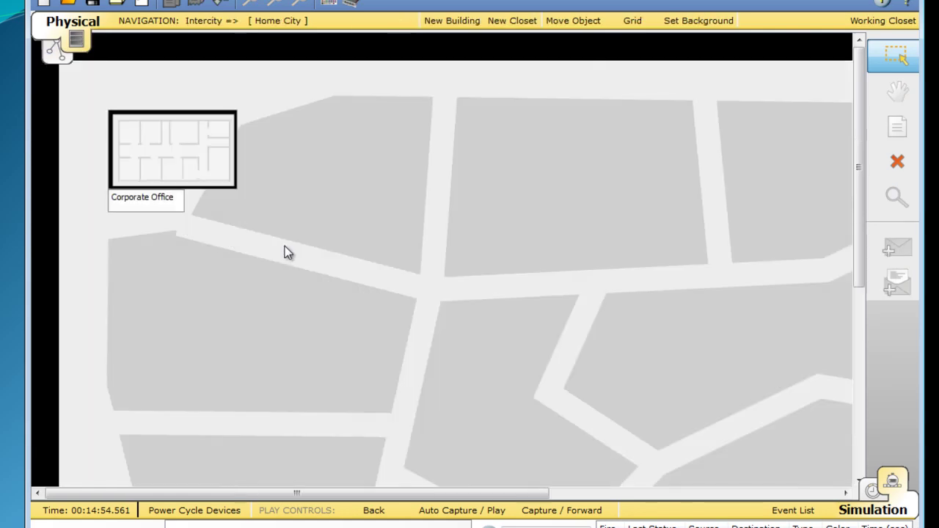
left_click_drag(859, 223, 734, 143)
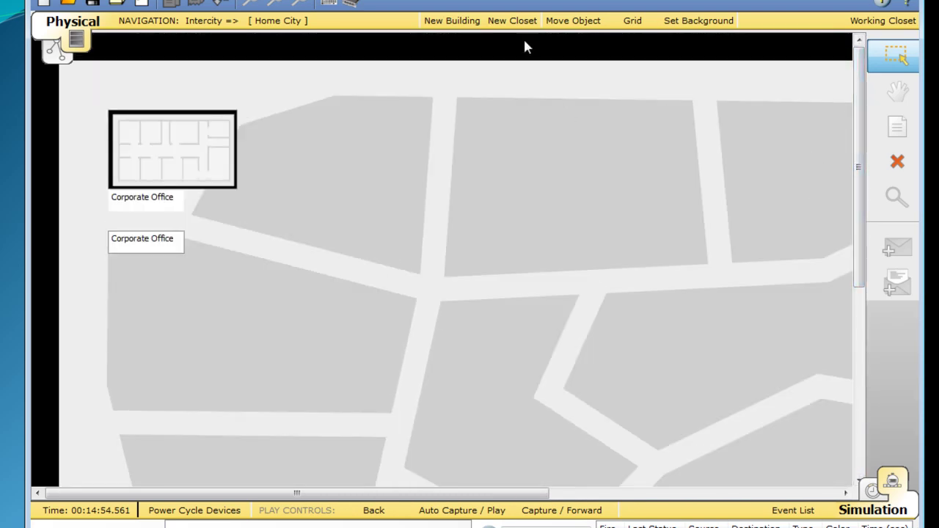
left_click(459, 22)
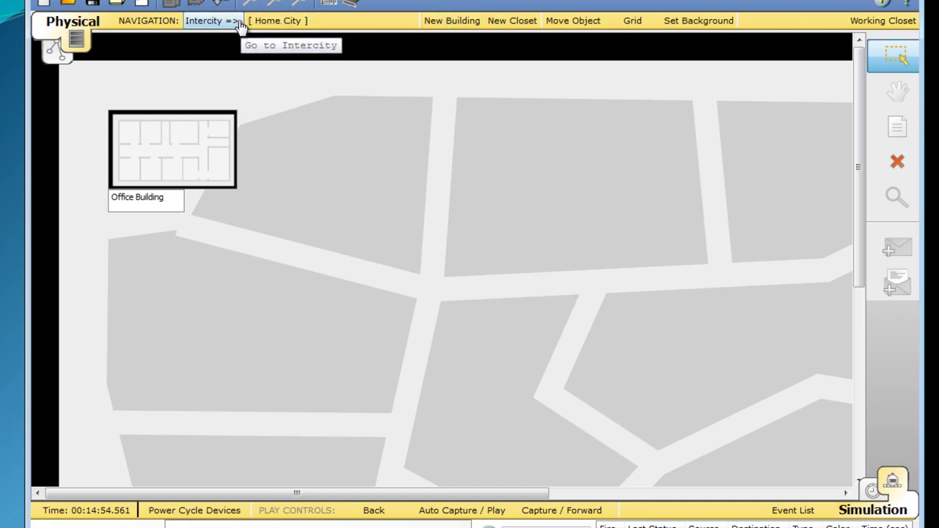
Back at the intercity level, add a new building and a new city, placing the city east of Home City across the road.
left_click(203, 24)
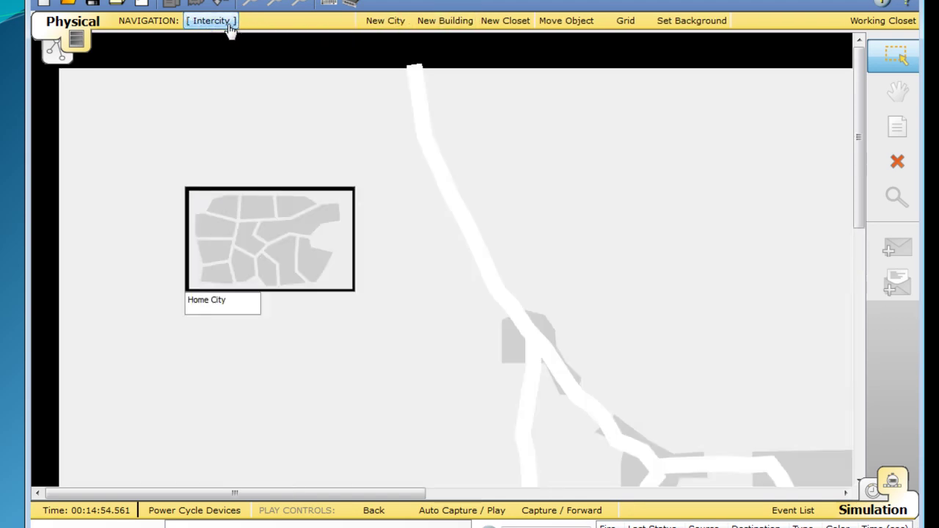
left_click(449, 24)
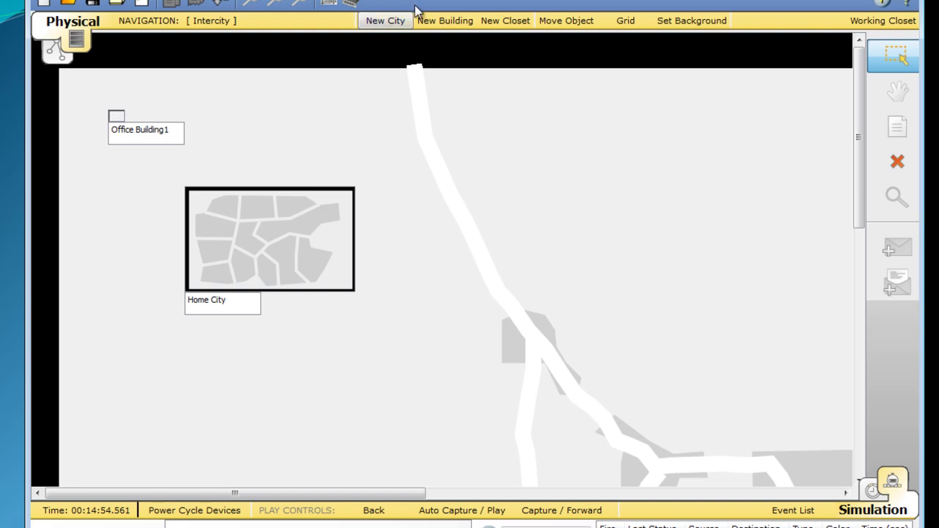
left_click(390, 28)
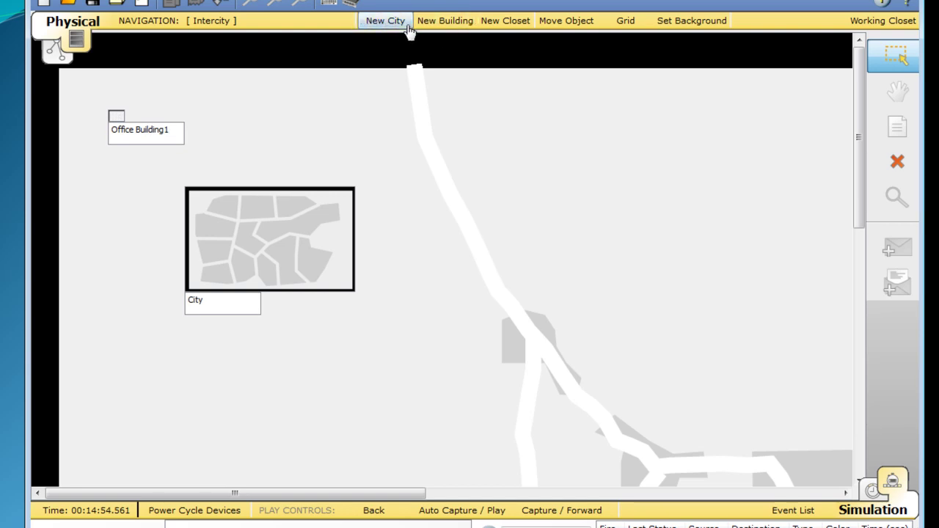
left_click_drag(337, 213, 626, 213)
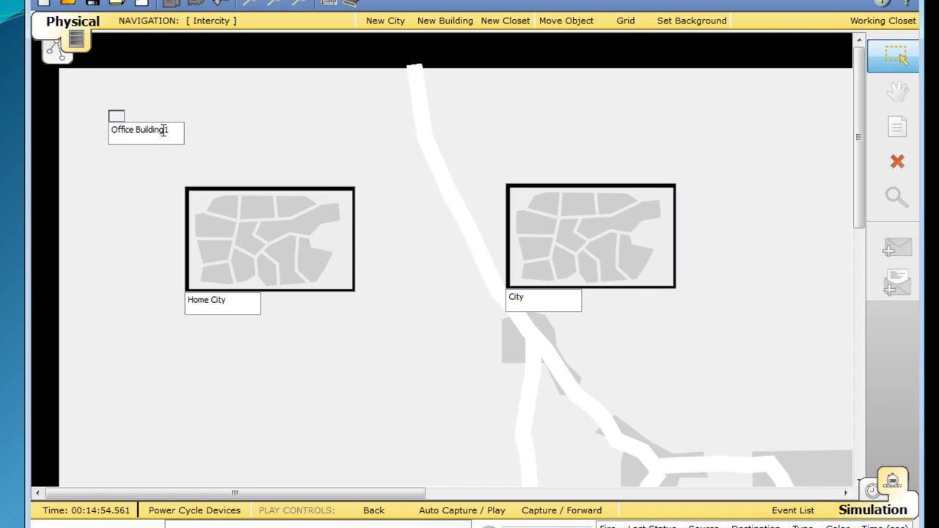
Rearrange the intercity map, moving Home City to the lower-right roads and shifting the new city slightly up and left.
left_click_drag(111, 109, 218, 157)
left_click_drag(227, 208, 671, 379)
left_click_drag(616, 237, 597, 212)
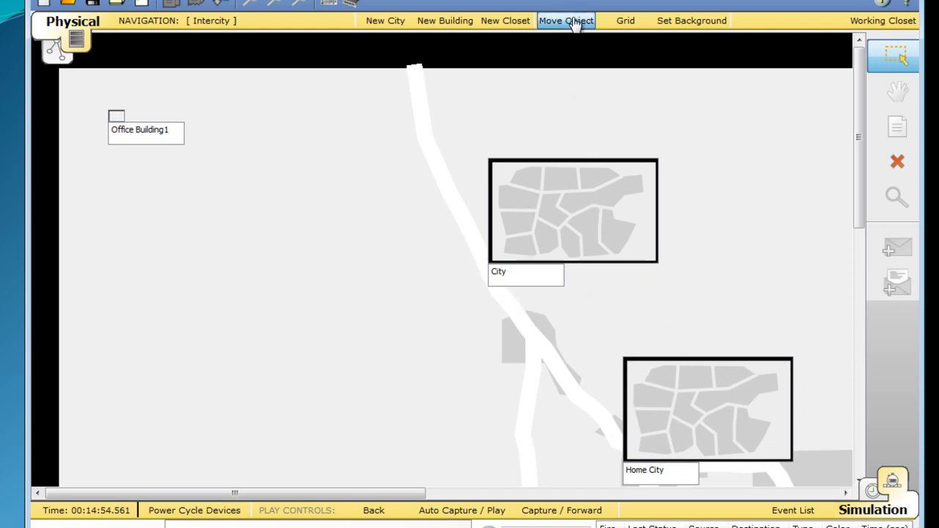
Review the grid spacing preferences of the physical workspace and close the dialog without changing them.
left_click(628, 22)
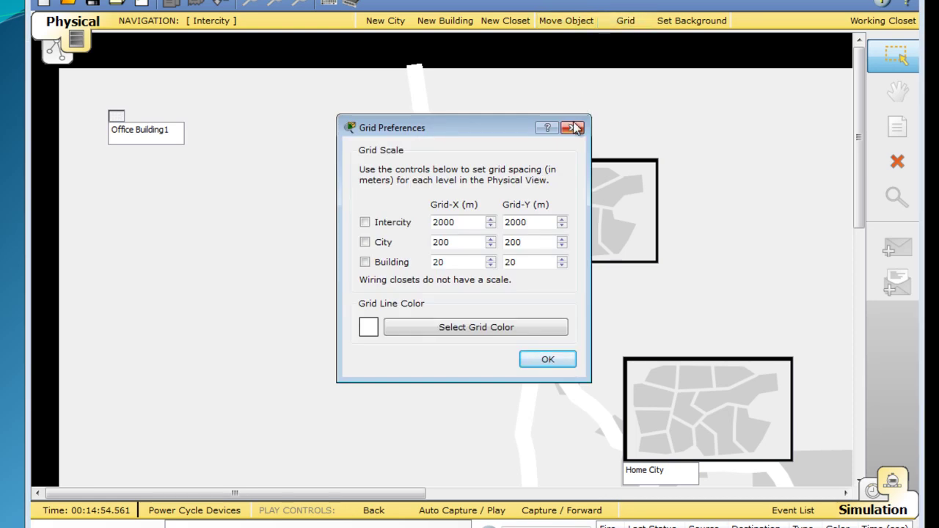
left_click(574, 128)
left_click(570, 22)
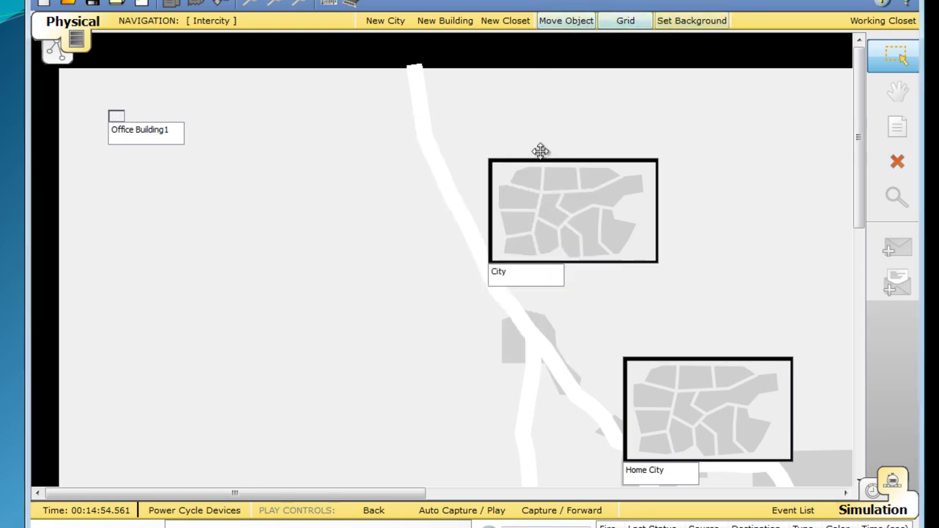
Add another building and another city to the intercity map, and move the earlier added city farther up.
left_click(434, 21)
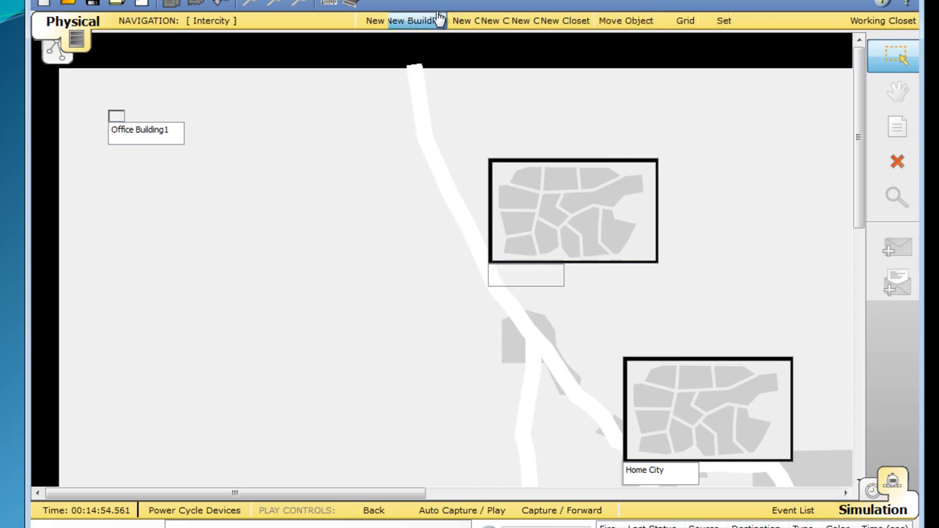
left_click(374, 22)
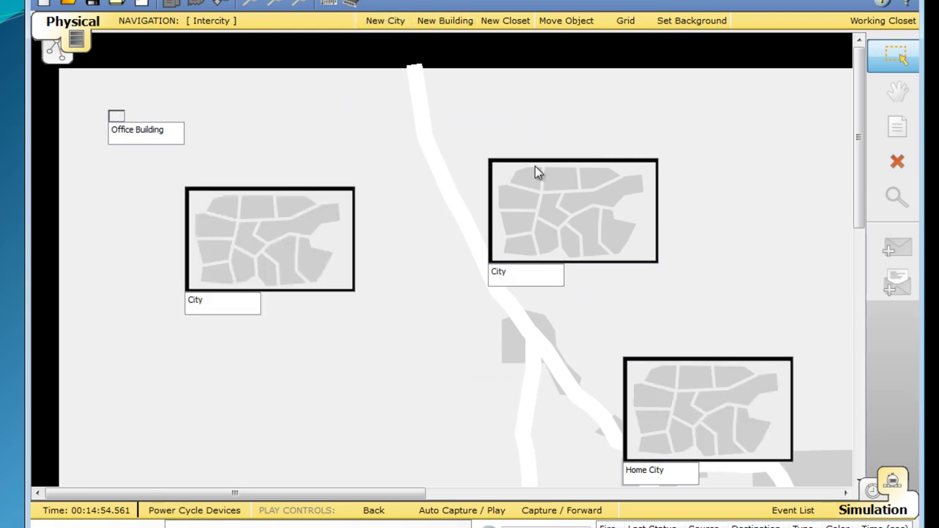
left_click_drag(594, 243, 603, 192)
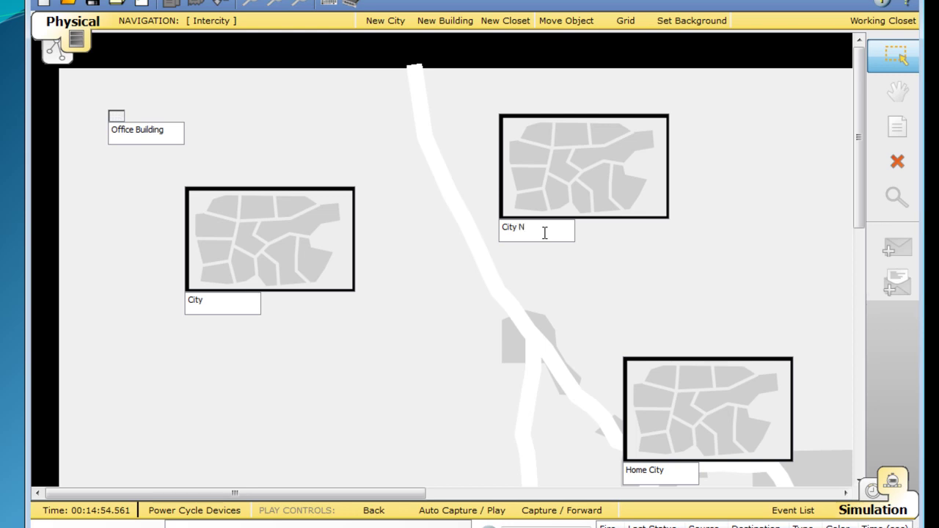
Rename the upper-right city "City New york", the left one "City paris" and the home city "Home City los angeles".
type("yo")
type("s")
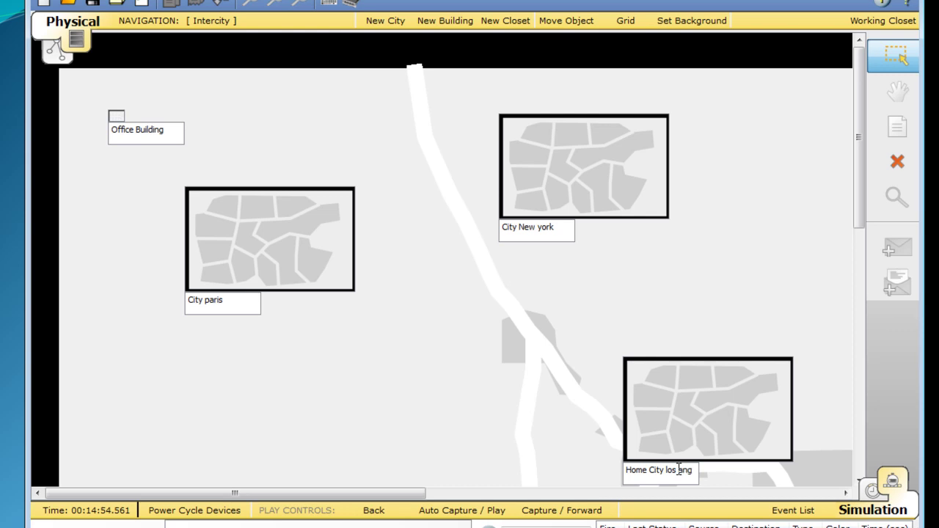
type("eles")
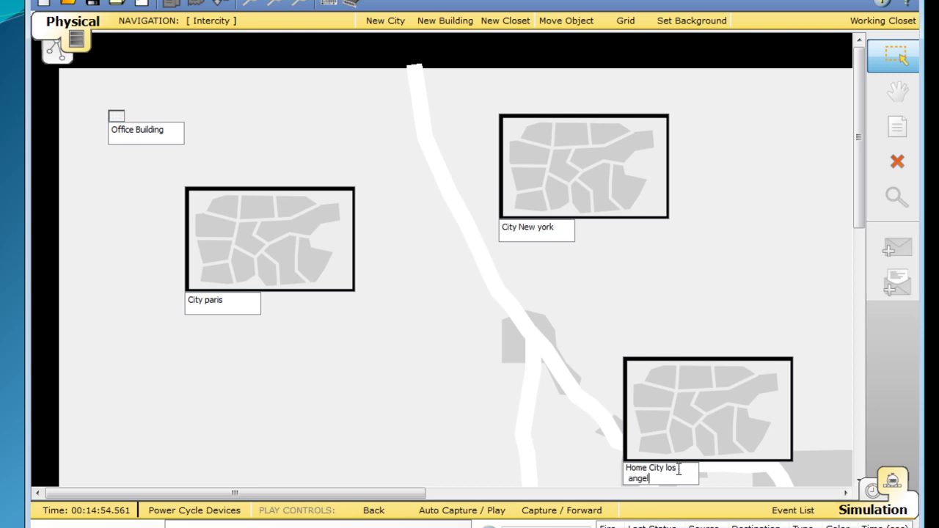
Open the Home City los angeles map and add a second office building to it.
right_click(788, 463)
left_click(650, 320)
double_click(766, 414)
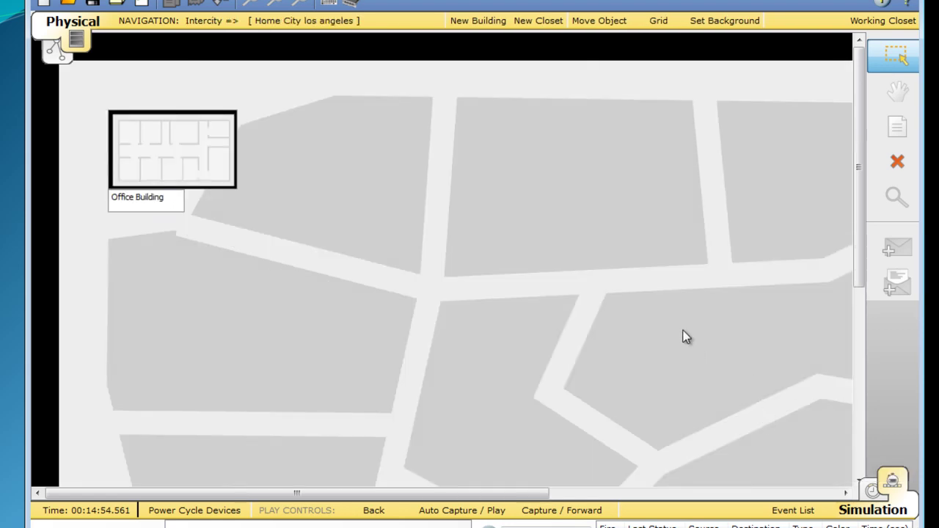
left_click_drag(857, 151, 849, 84)
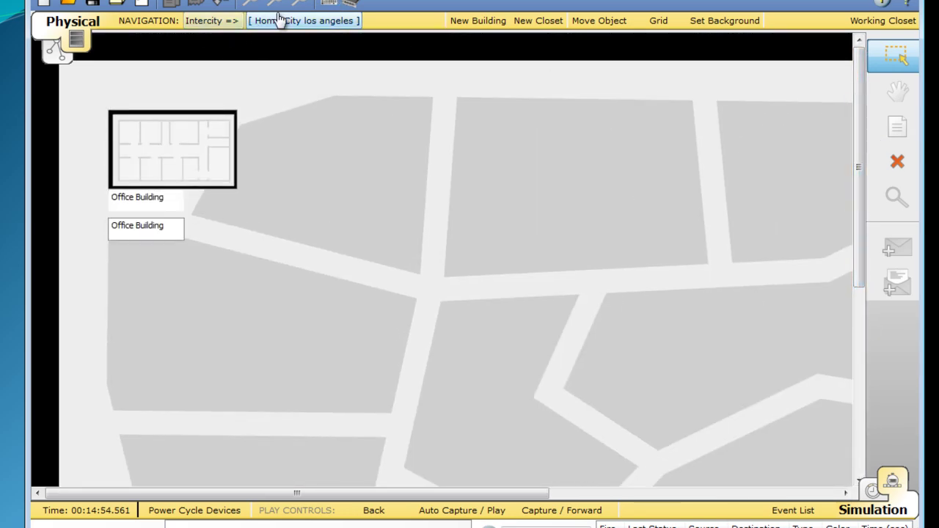
Inspect the floor plan of the home city's original office building and return to the logical workspace.
left_click(173, 154)
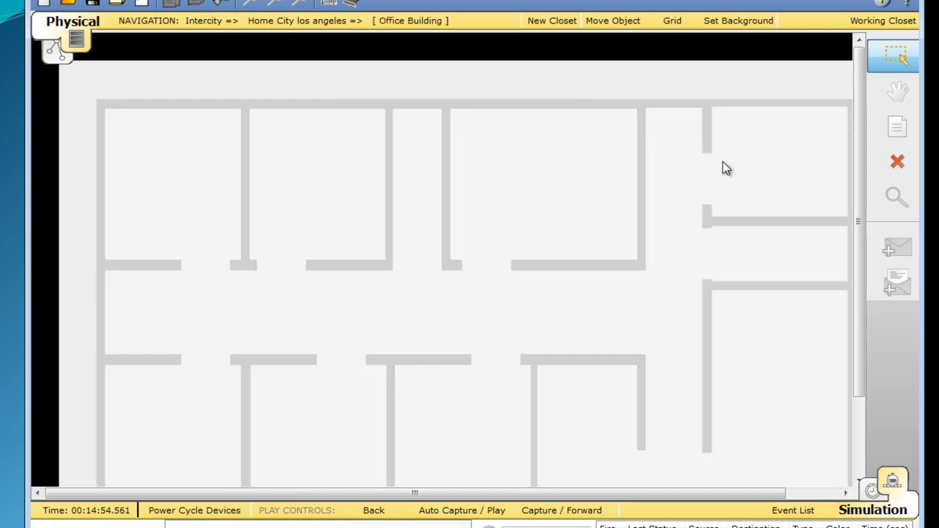
mouse_move(859, 179)
left_mouse_down()
mouse_move(874, 325)
mouse_move(853, 248)
mouse_move(859, 142)
mouse_move(860, 256)
mouse_move(856, 143)
mouse_move(855, 216)
mouse_move(855, 166)
mouse_move(855, 195)
left_mouse_up()
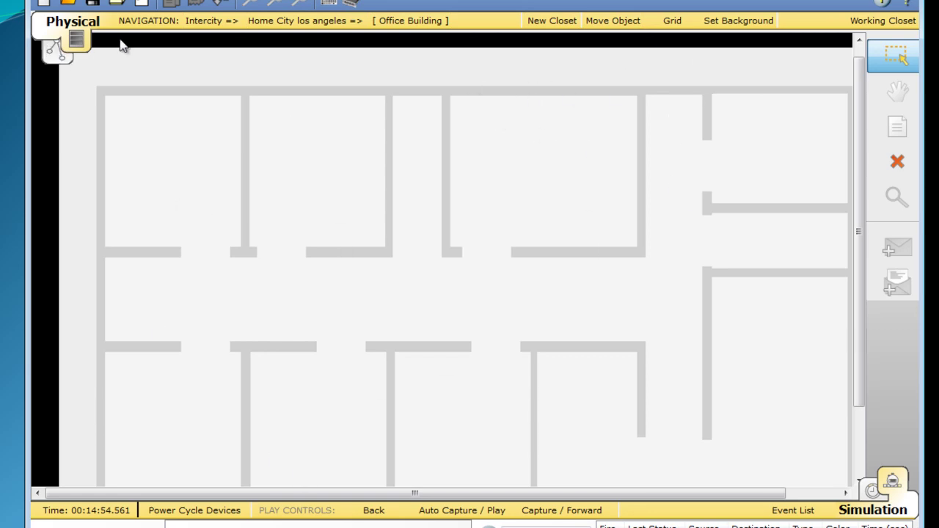
left_click(53, 56)
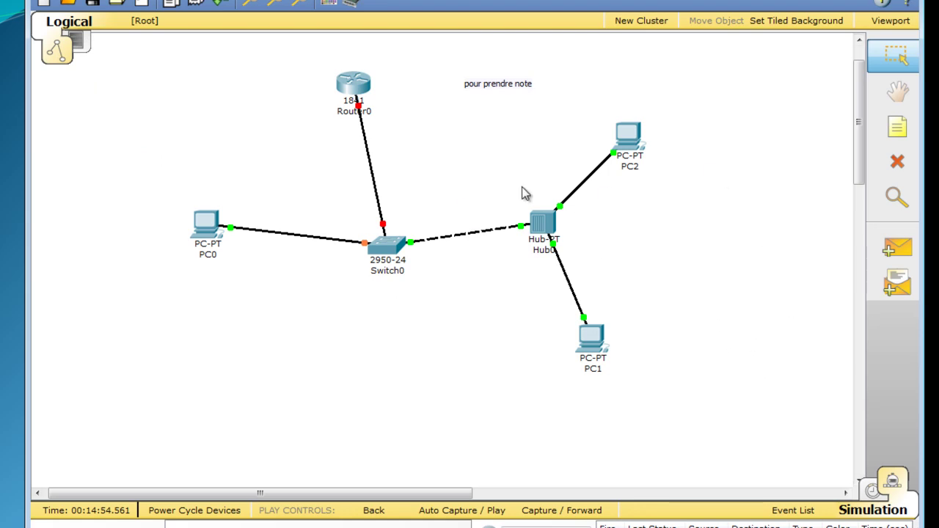
Switch to Realtime mode and back to Simulation mode, review the simulation event list and hide it.
left_click(873, 491)
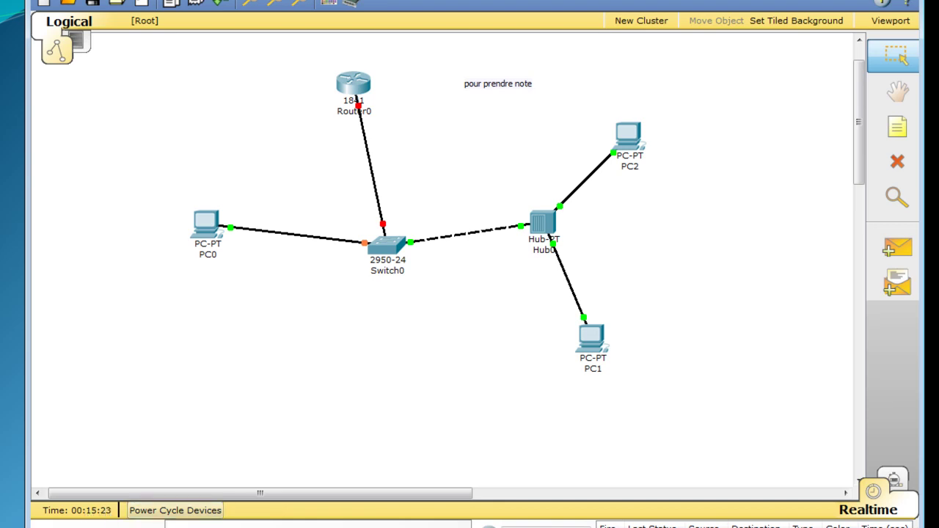
left_click(901, 484)
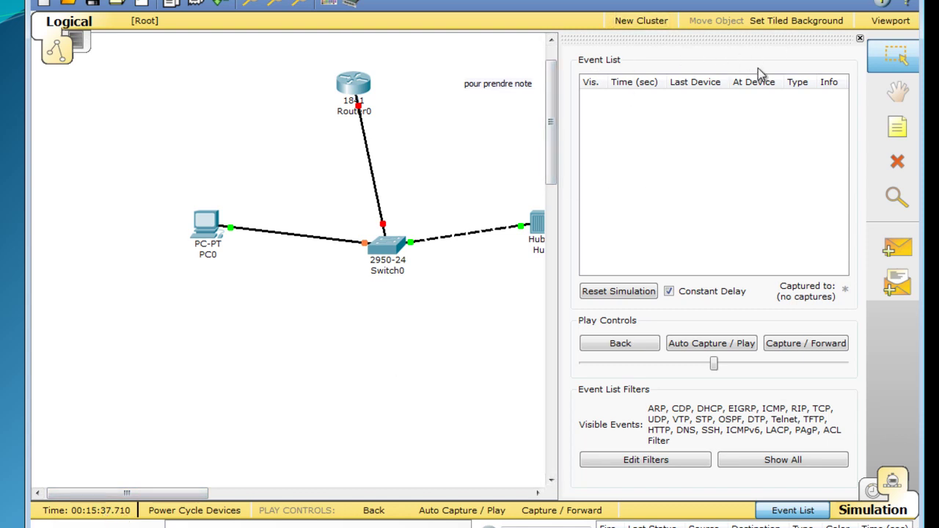
left_click(792, 512)
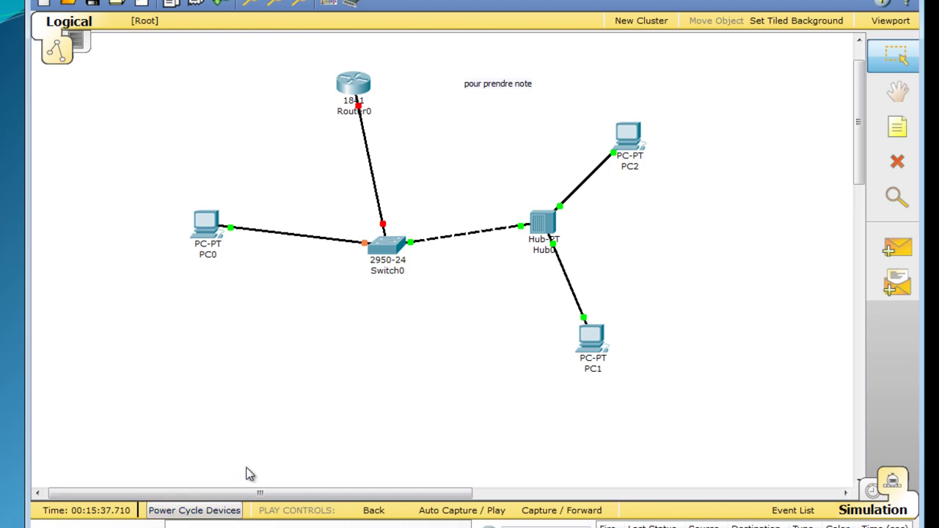
Return to Realtime mode and request a power cycle of the devices, declining the network reset.
left_click(872, 492)
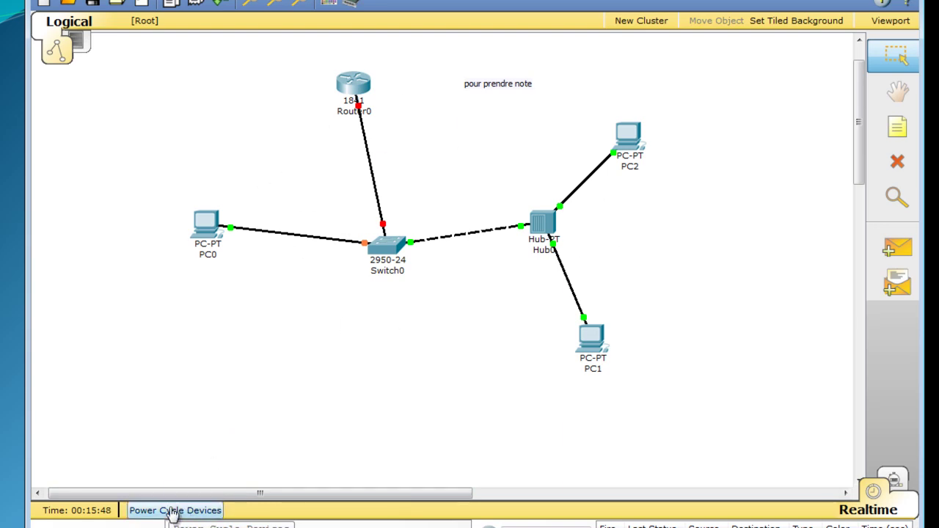
left_click(196, 515)
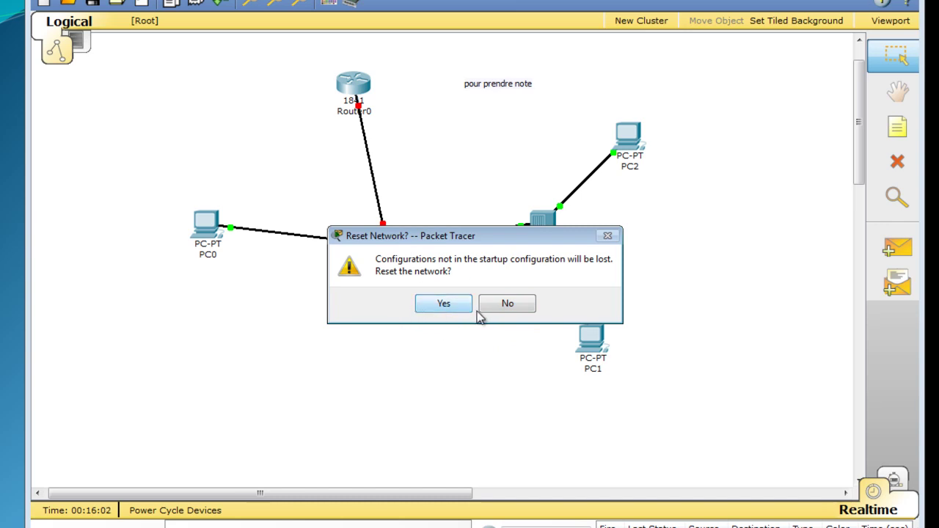
left_click(508, 305)
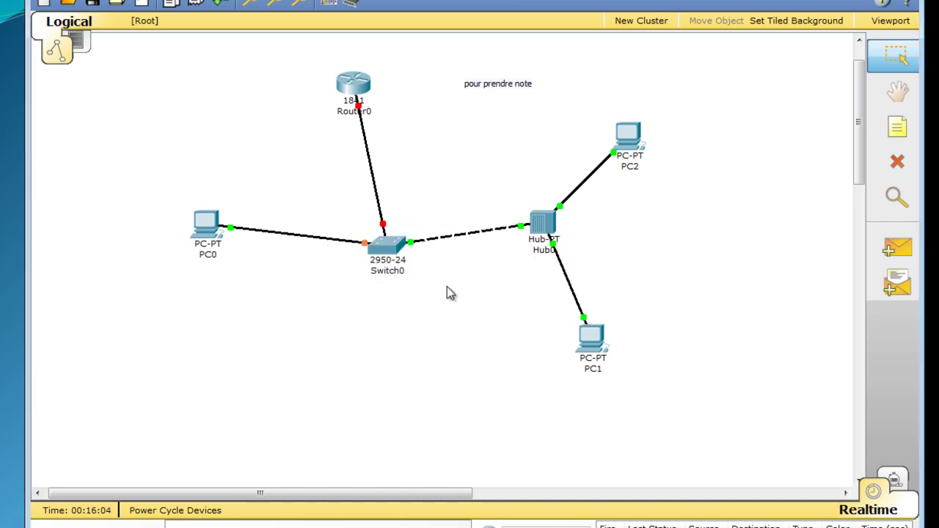